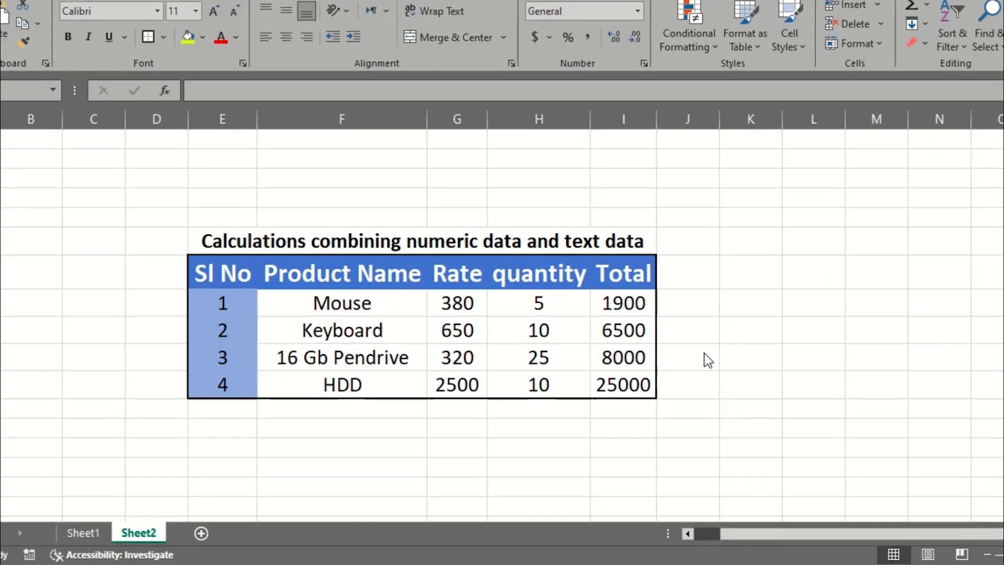
Left-align the product names Mouse, Keyboard, 16 Gb Pendrive and HDD
scroll(377, 194, down, 1)
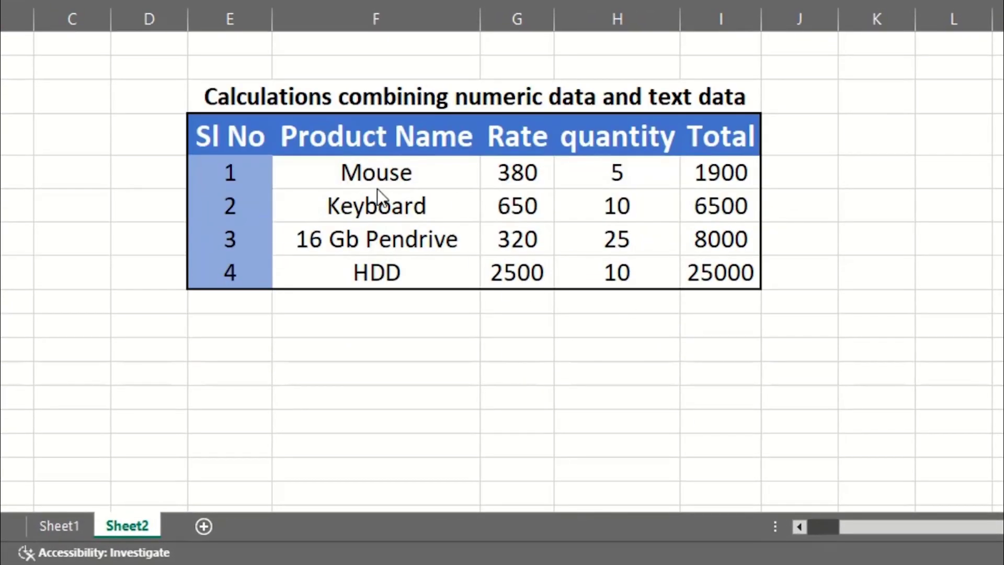
scroll(539, 256, up, 1)
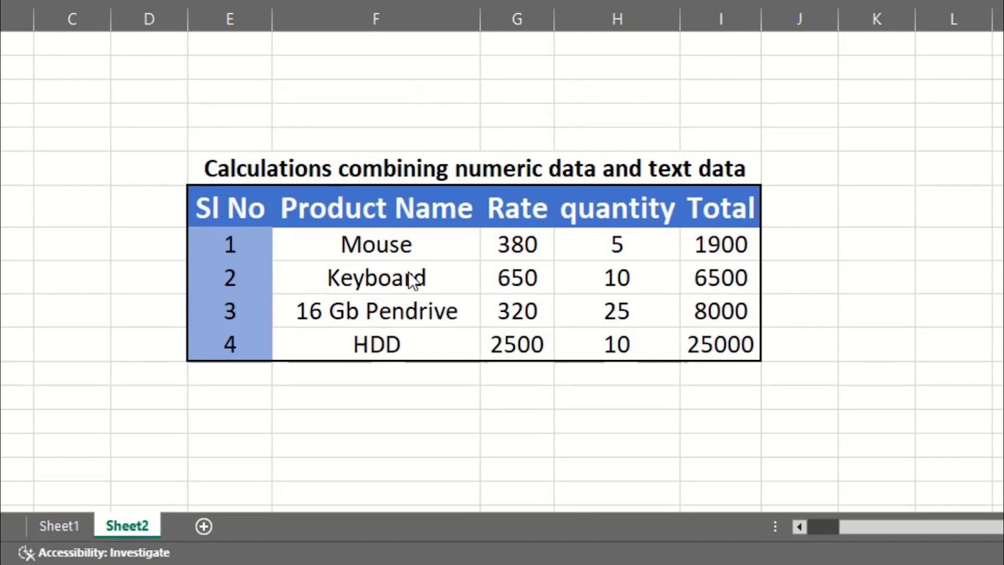
click(390, 242)
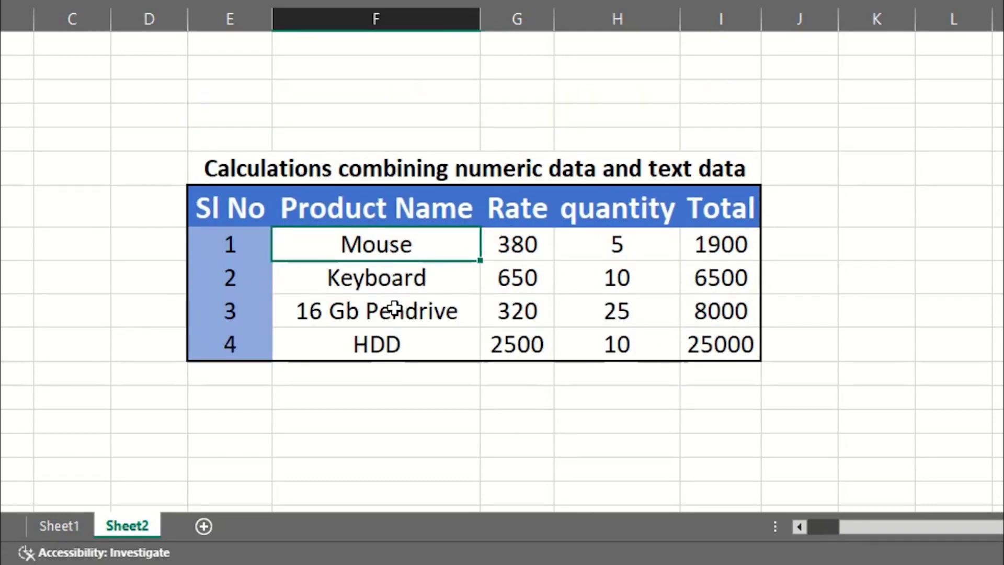
shift+click(381, 347)
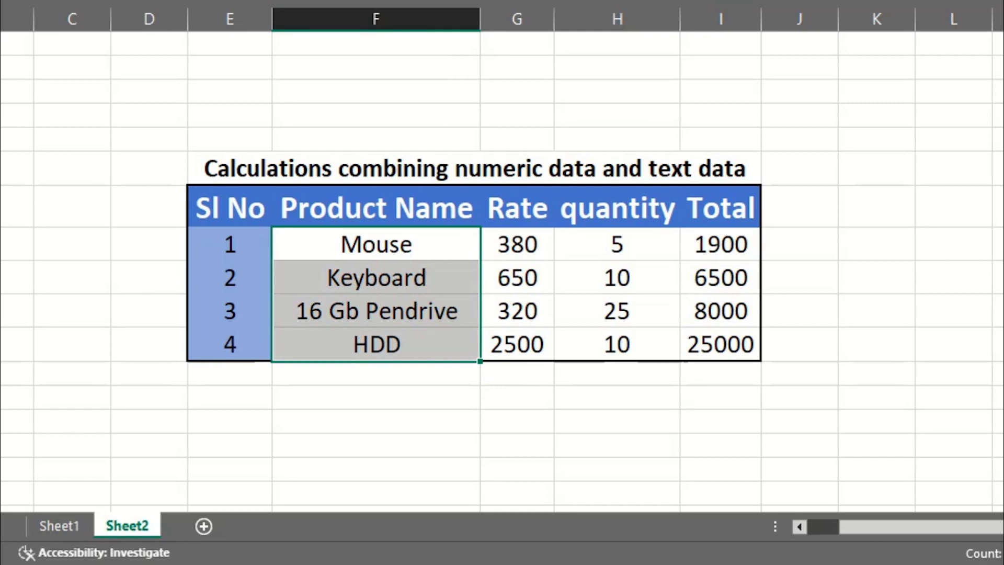
key(alt+h)
key(a)
key(l)
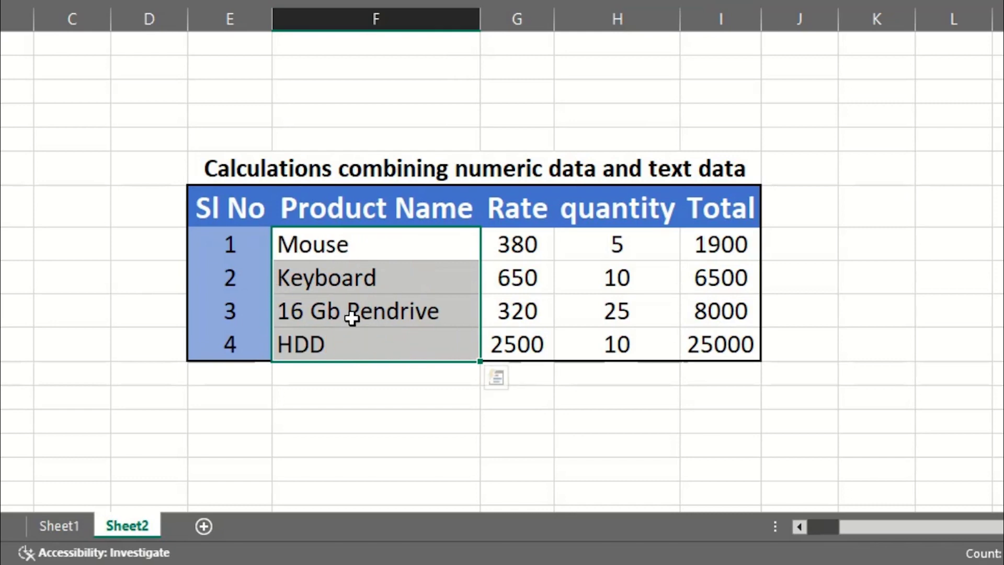
click(340, 347)
click(341, 251)
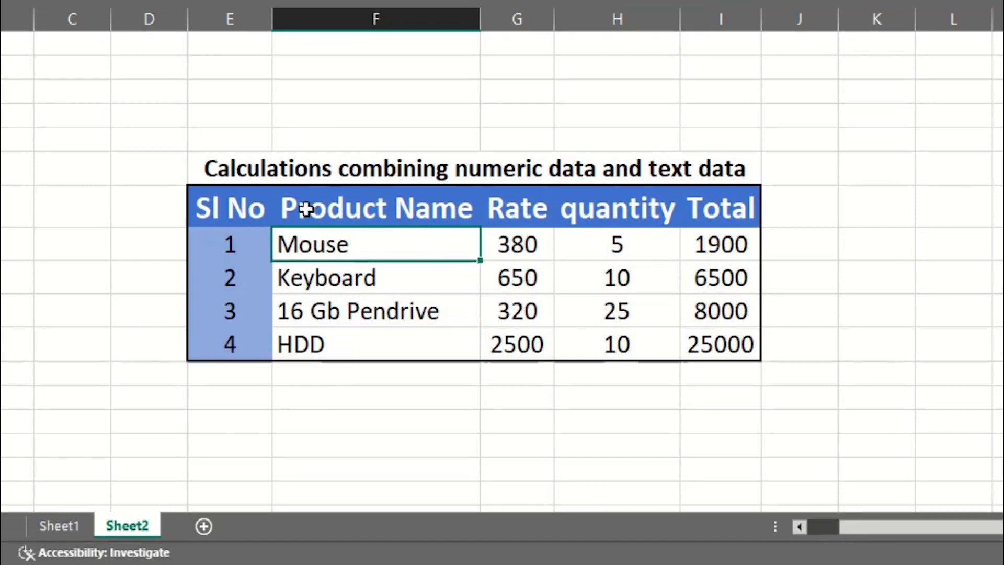
click(529, 253)
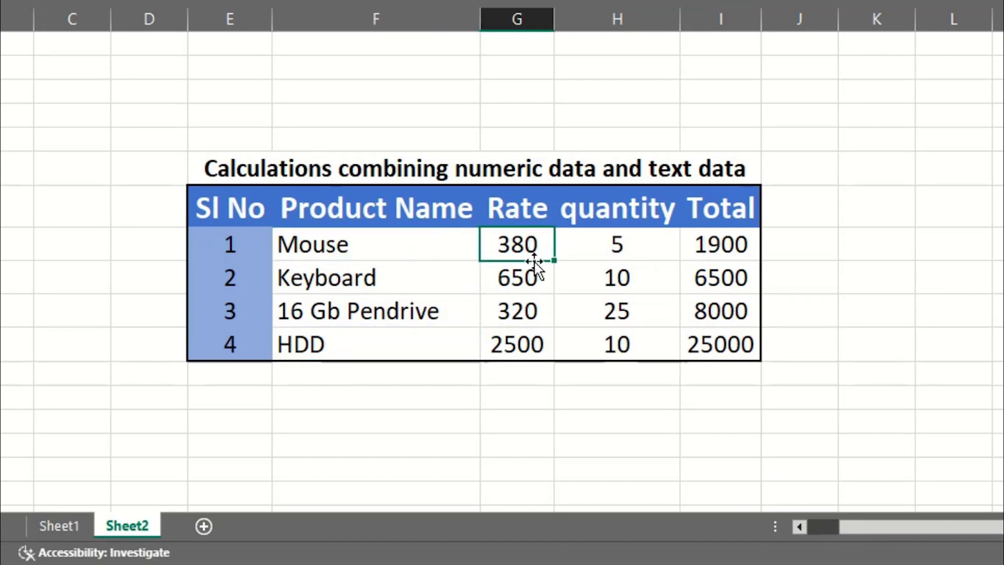
click(630, 258)
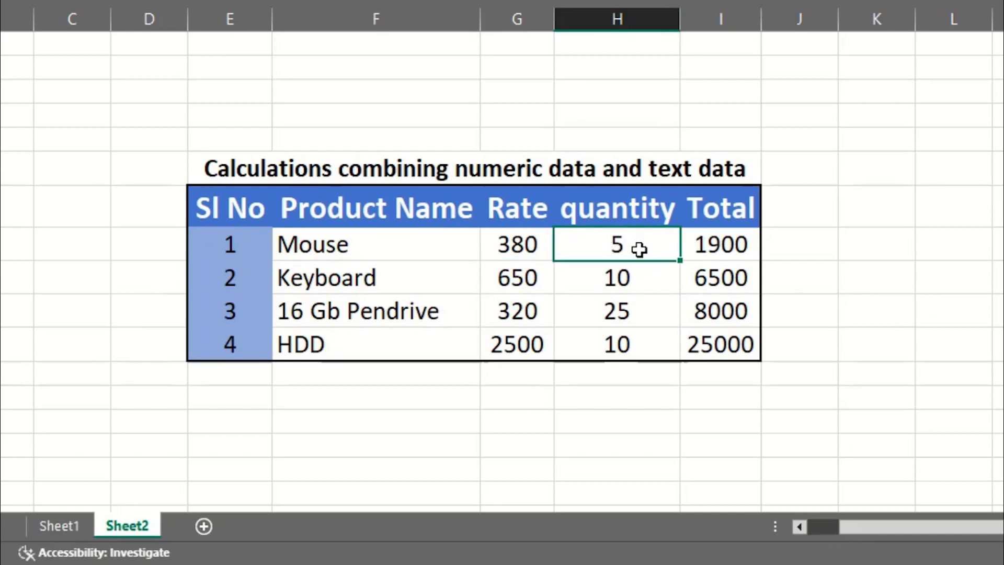
click(516, 242)
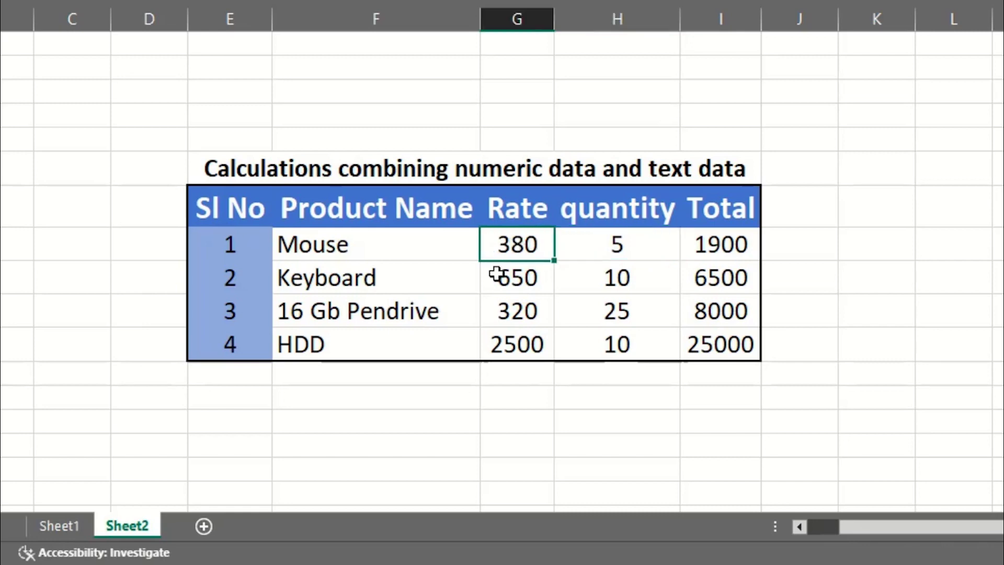
click(627, 251)
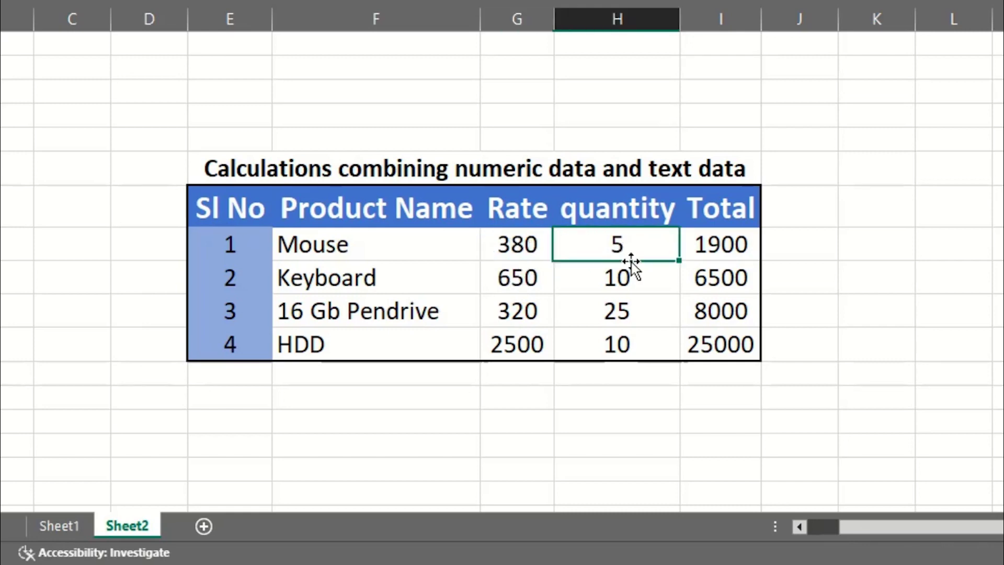
click(523, 279)
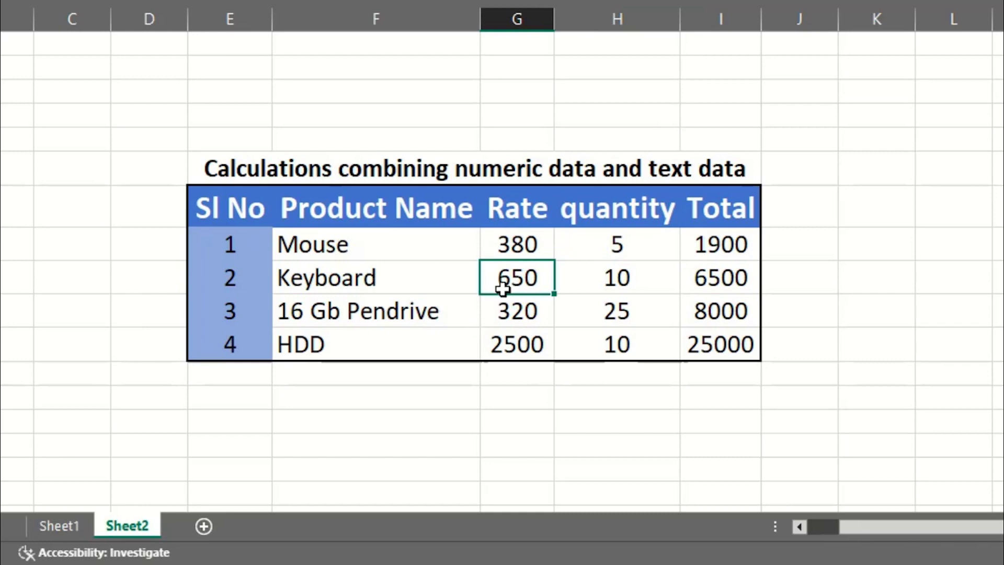
click(631, 283)
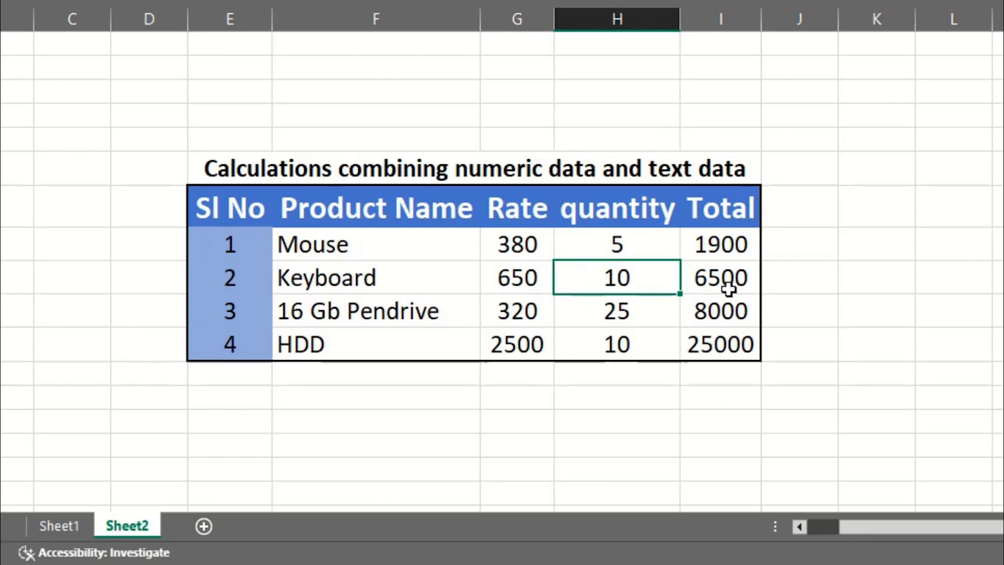
click(525, 316)
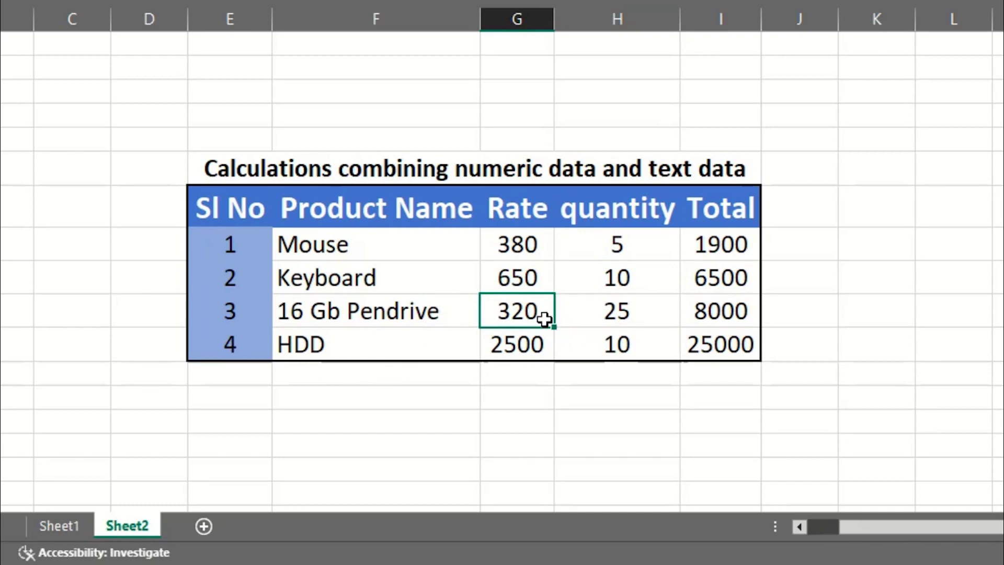
click(627, 318)
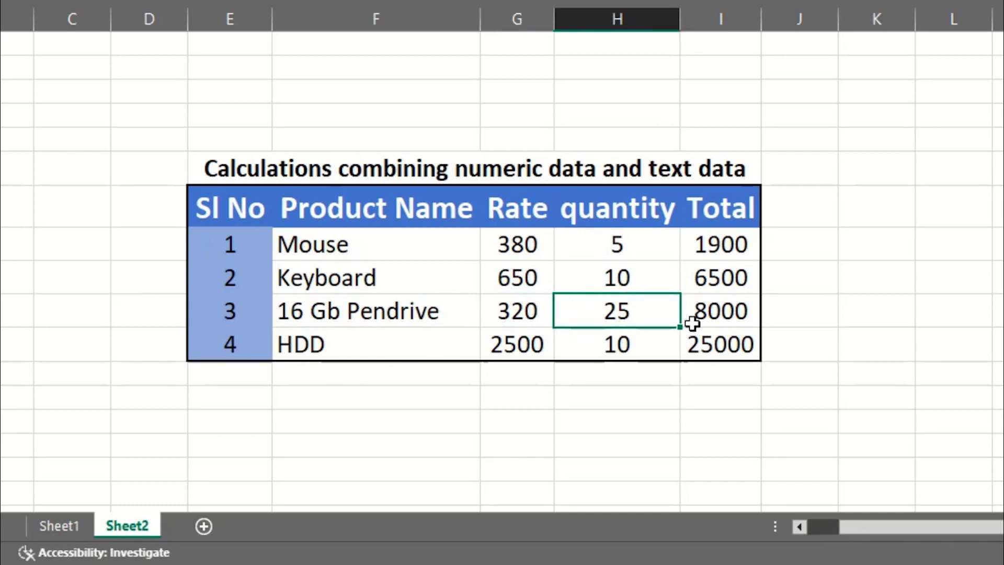
click(720, 315)
click(515, 359)
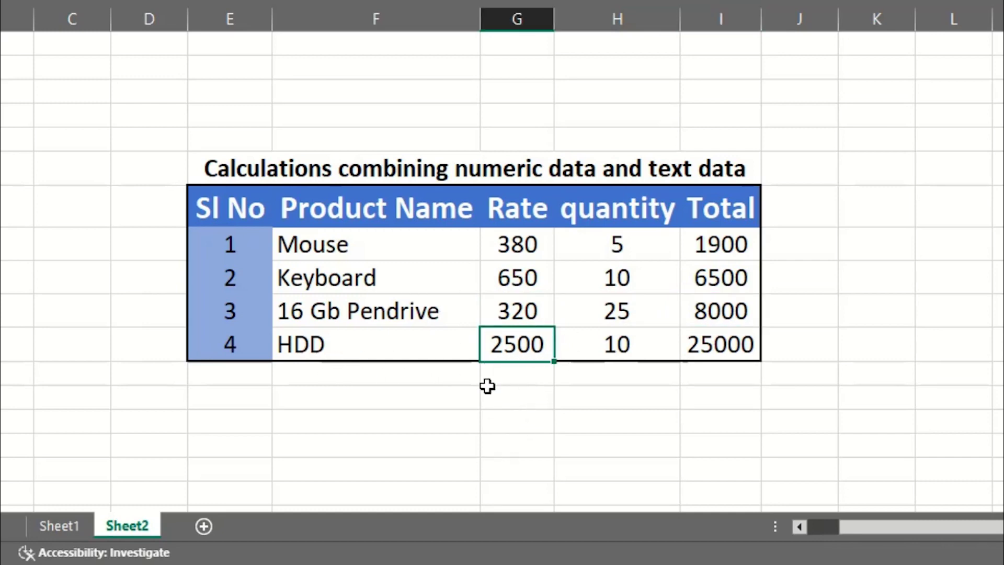
click(624, 345)
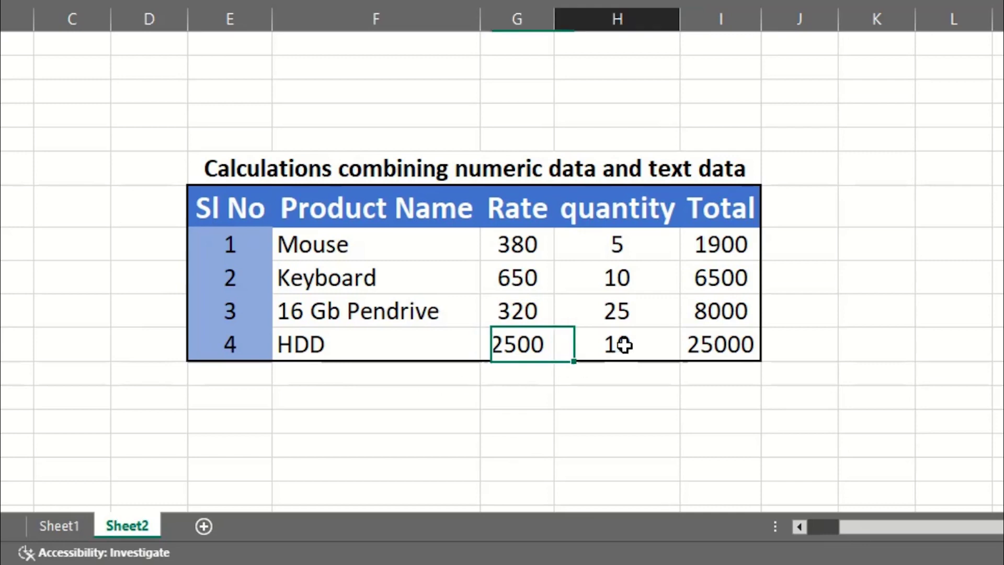
click(706, 347)
click(784, 314)
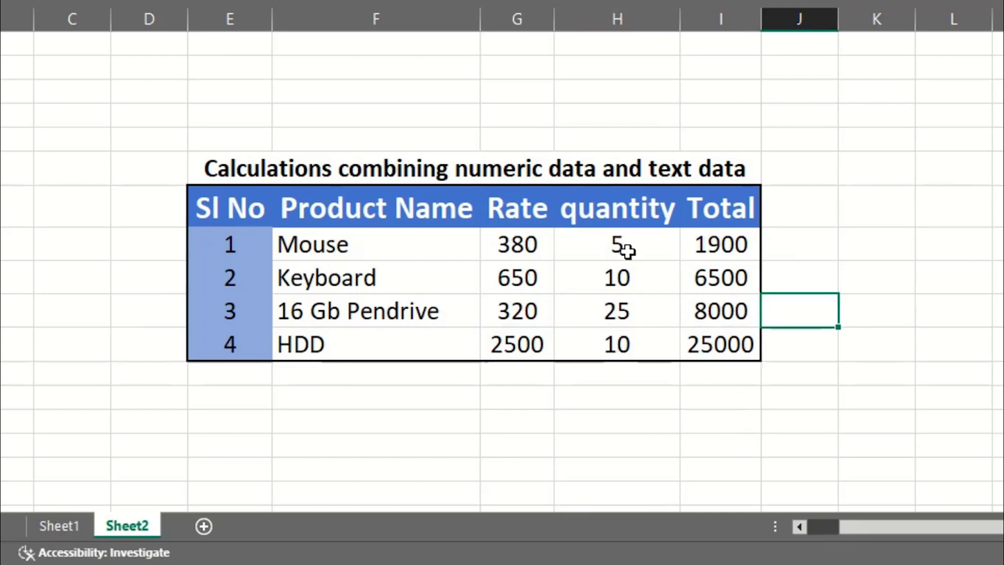
click(606, 254)
click(520, 242)
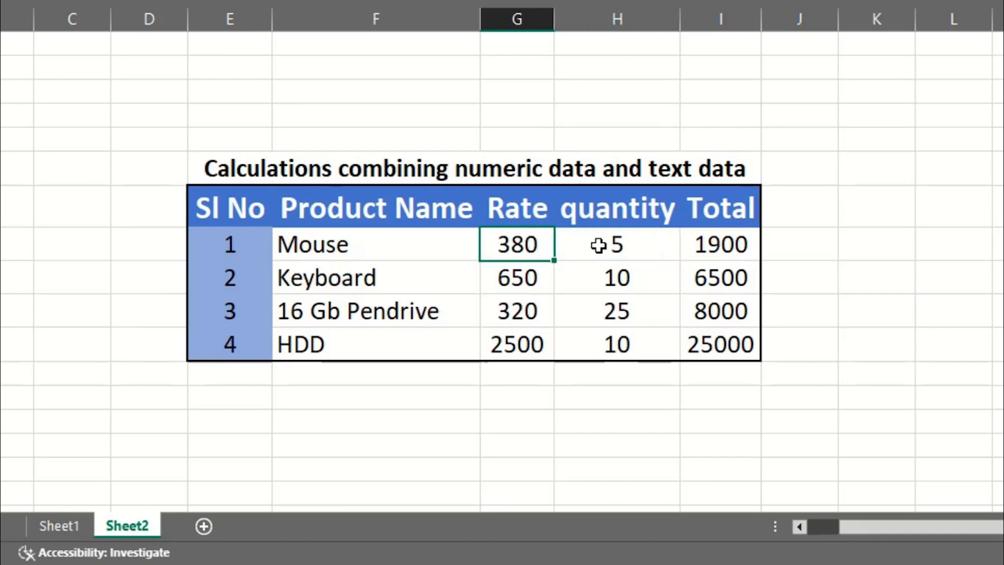
click(603, 251)
click(725, 250)
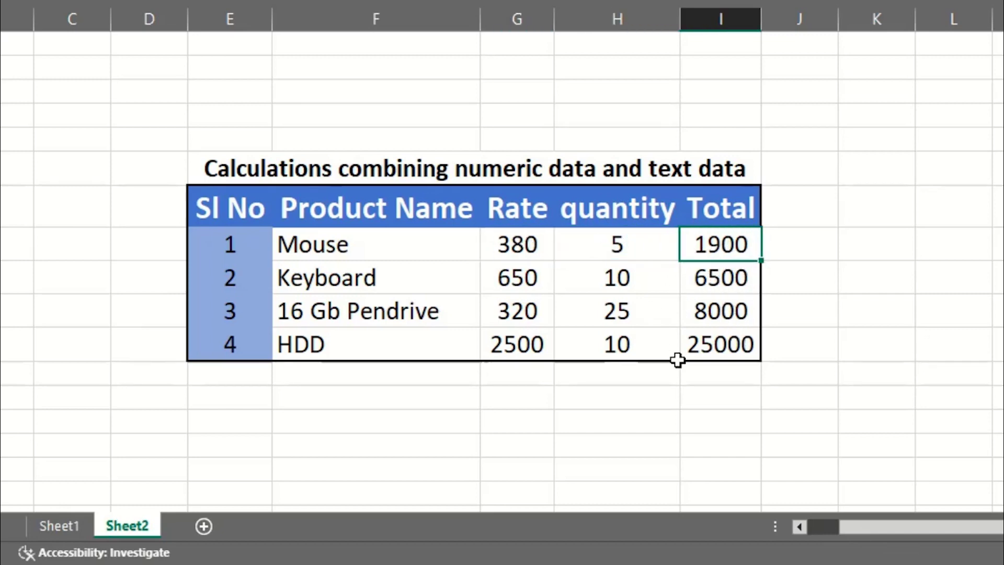
key(Right)
key(Down)
click(641, 245)
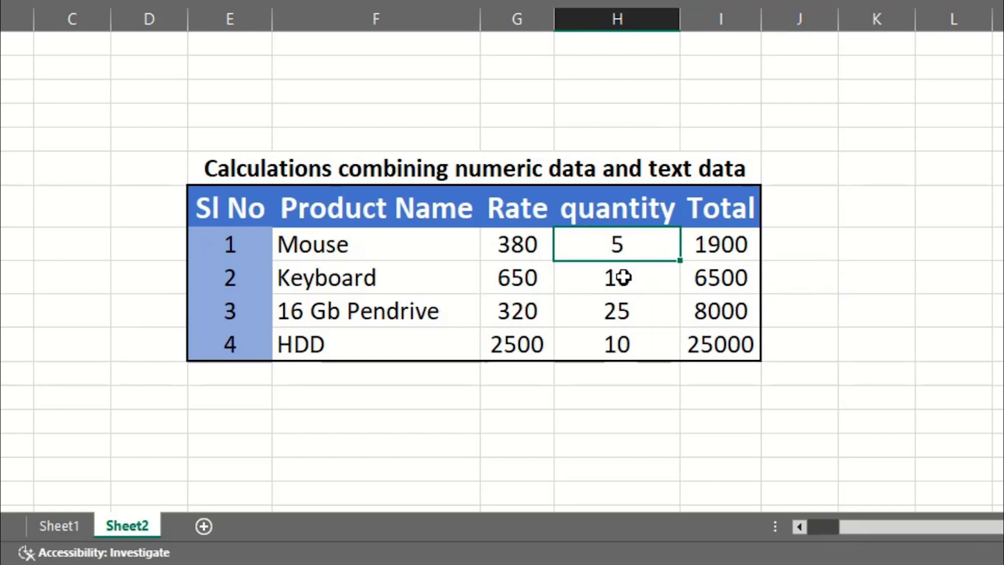
Change the Mouse quantity from 5 to '5 Pcs.', which turns its Total into #####
click(942, 254)
click(631, 241)
double_click(641, 246)
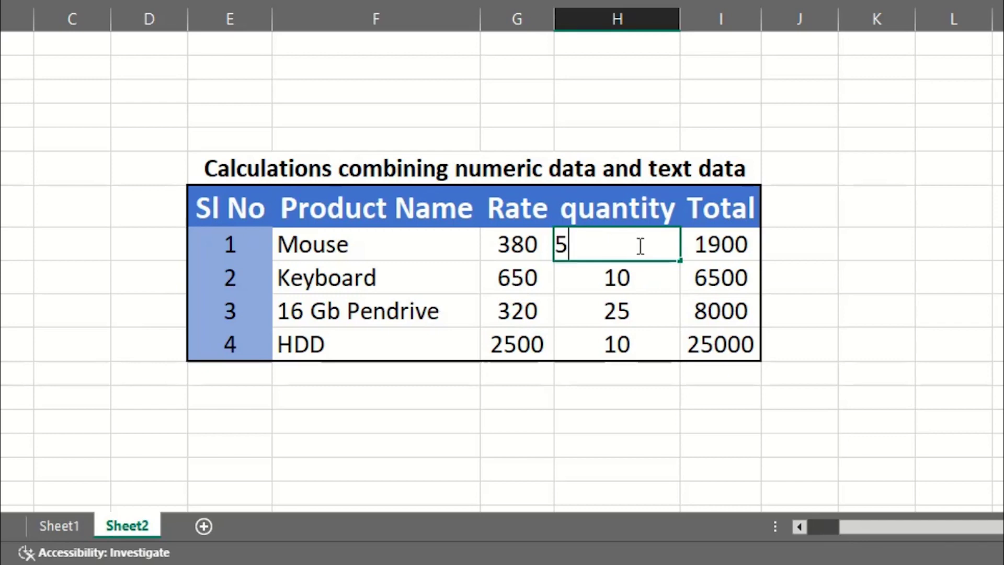
text(P)
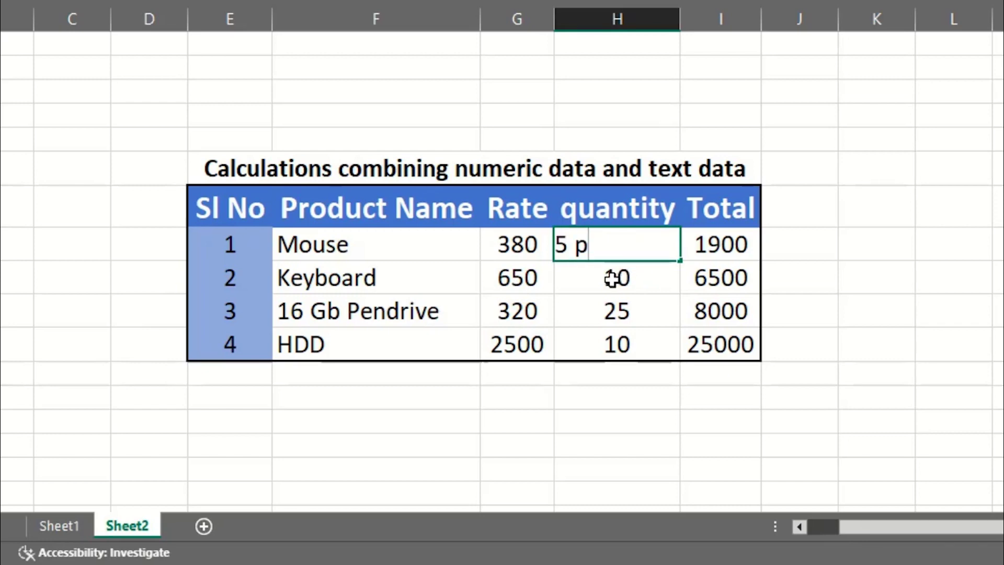
text(cs)
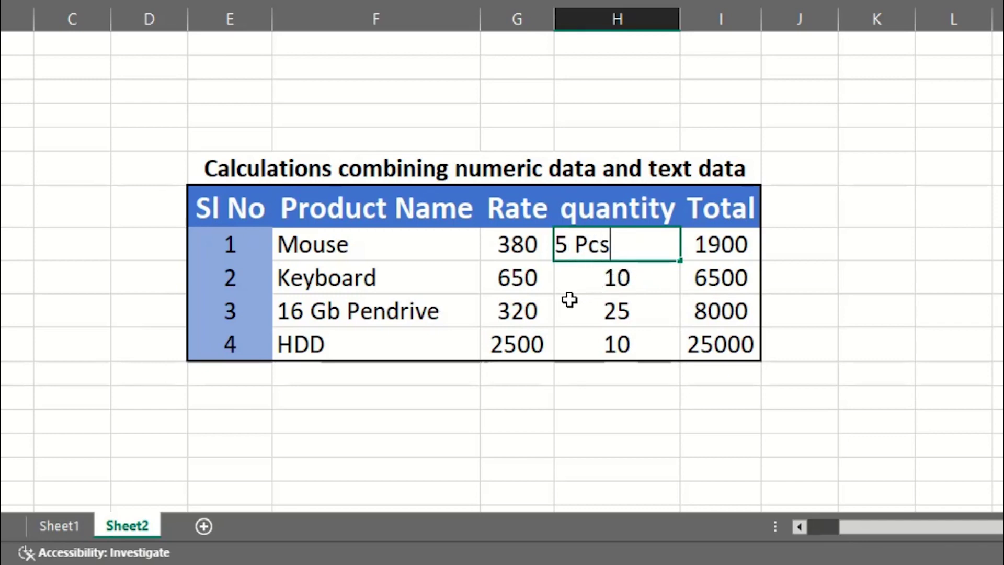
text(.)
click(901, 238)
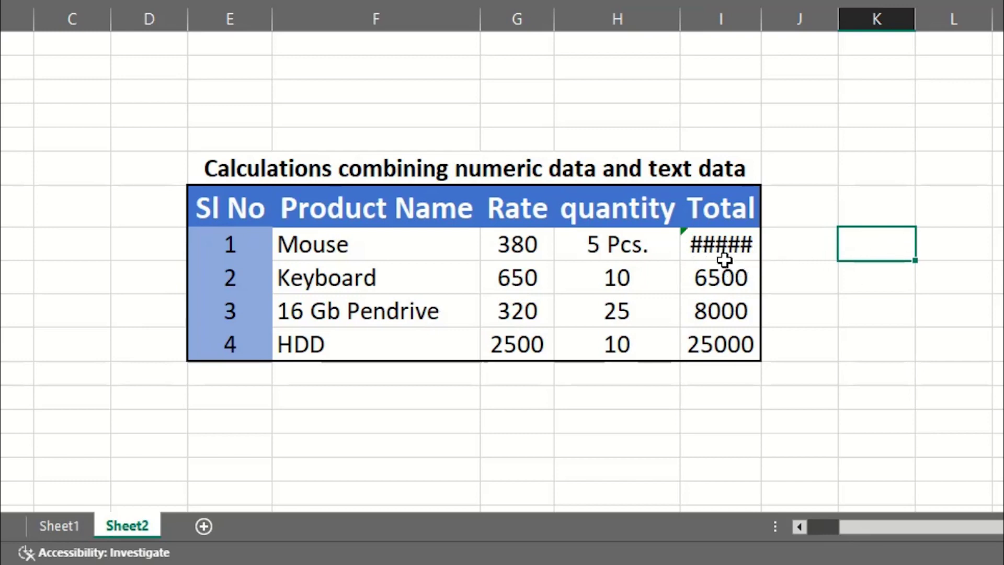
click(817, 243)
click(885, 257)
click(968, 249)
Remove ' Pcs.' from the Mouse quantity so it reads 5 and the Total shows 1900
key(Down)
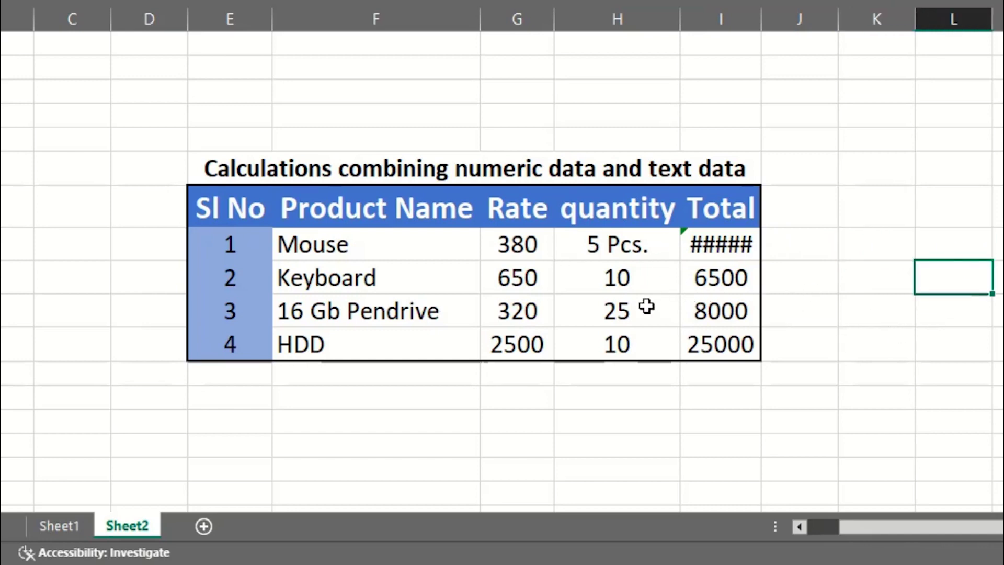
click(508, 250)
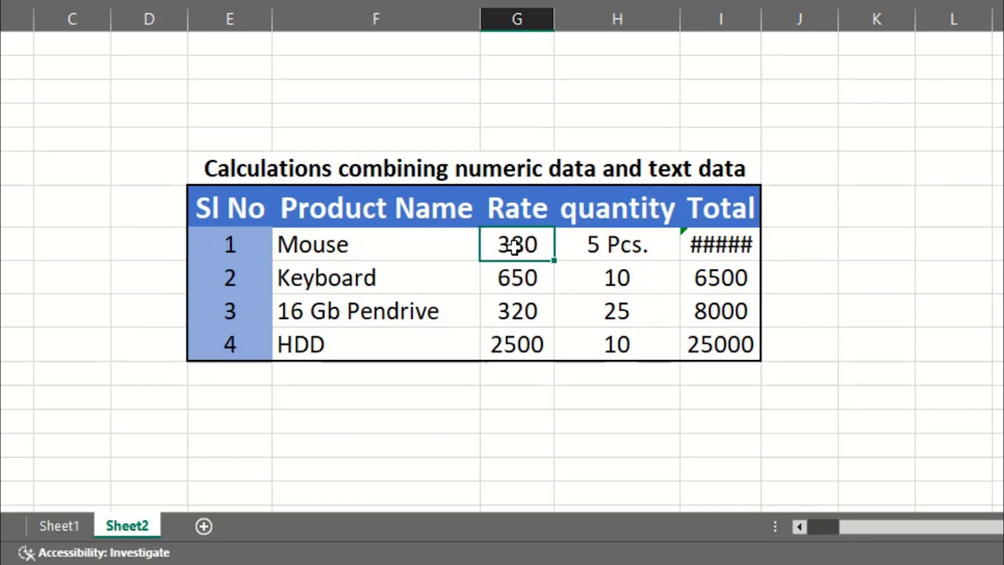
click(612, 244)
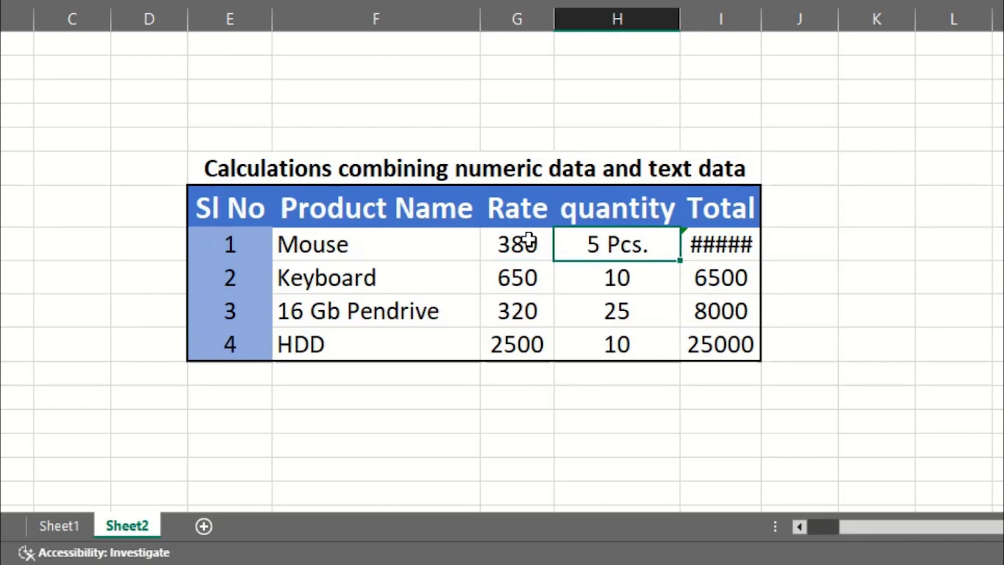
click(850, 251)
click(634, 255)
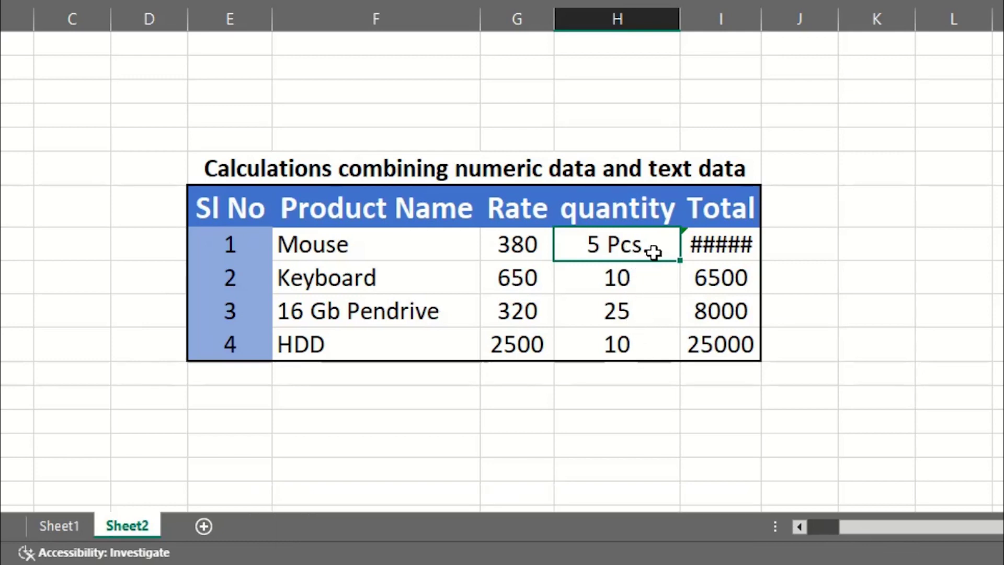
click(650, 283)
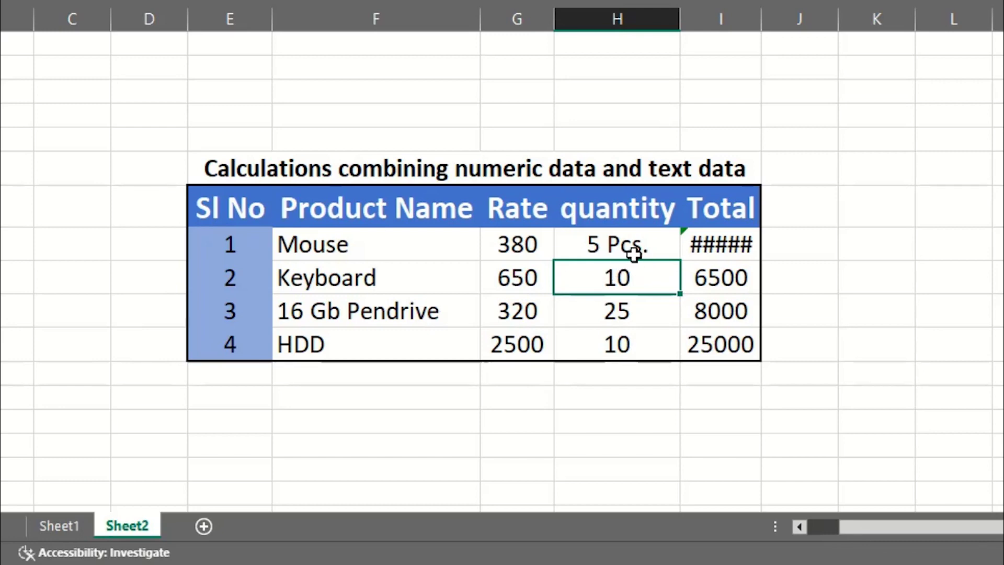
click(634, 254)
double_click(657, 250)
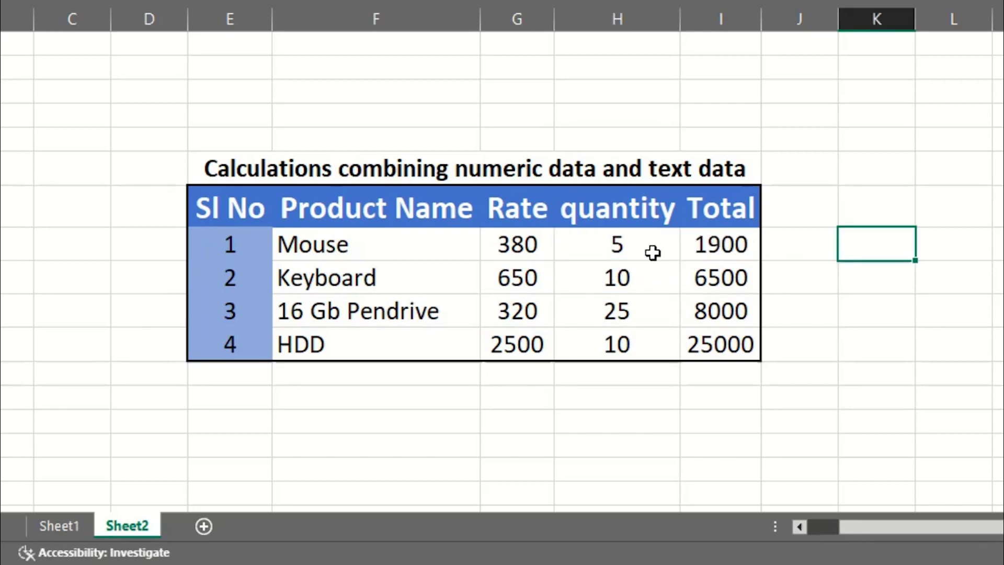
click(725, 256)
click(829, 278)
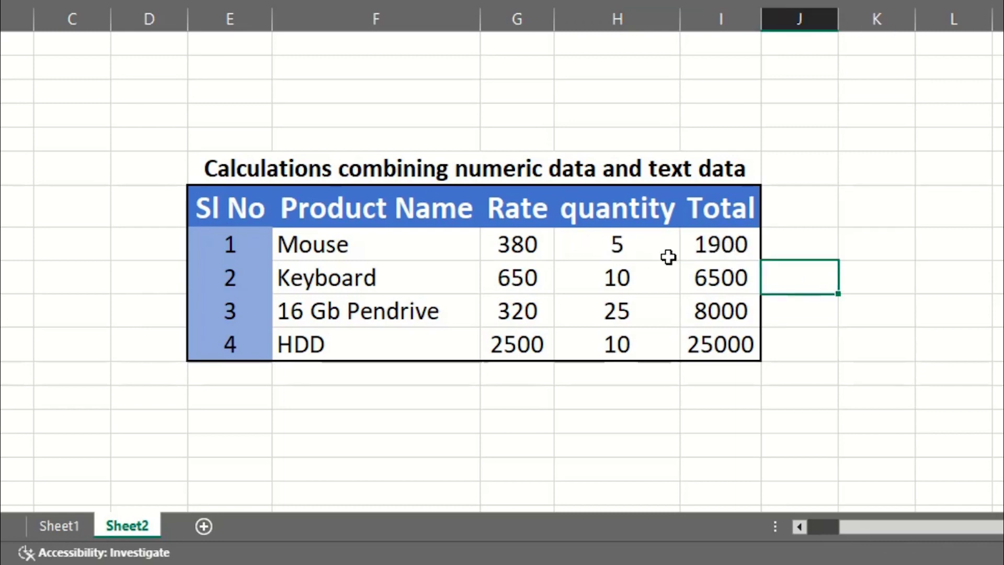
click(646, 251)
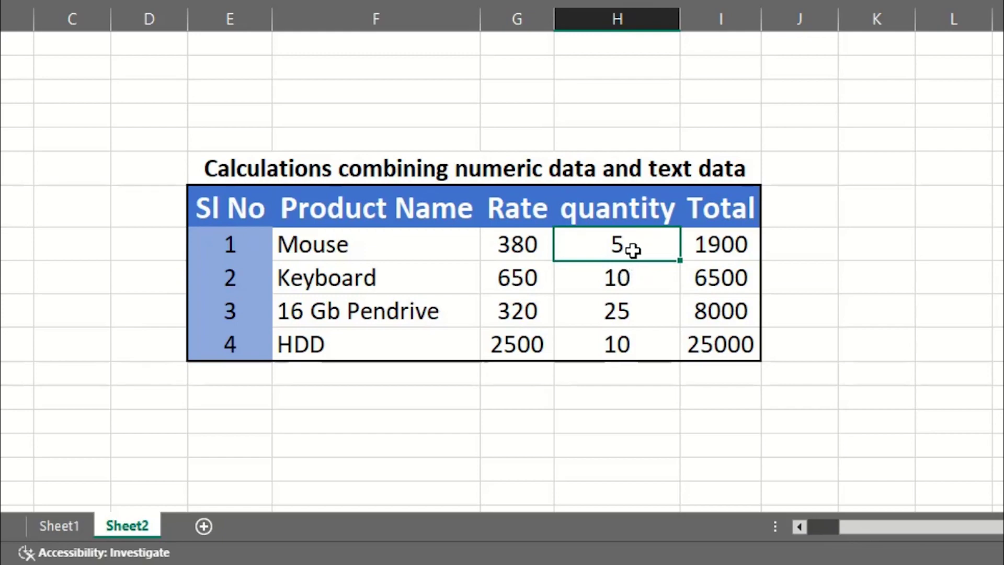
Select the quantity cells H8 to H11, from Mouse down to HDD
drag(635, 251, 626, 336)
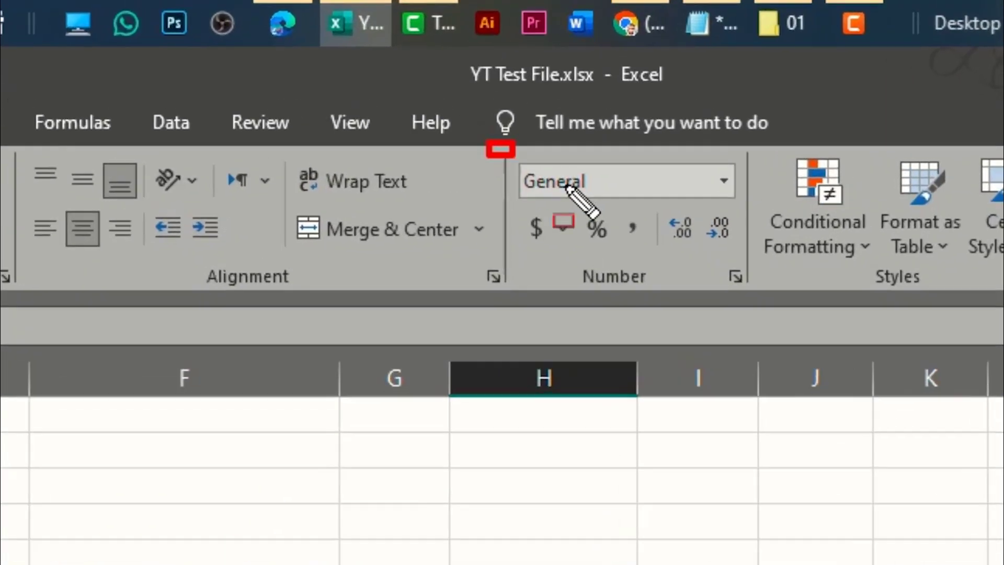
drag(465, 67, 544, 107)
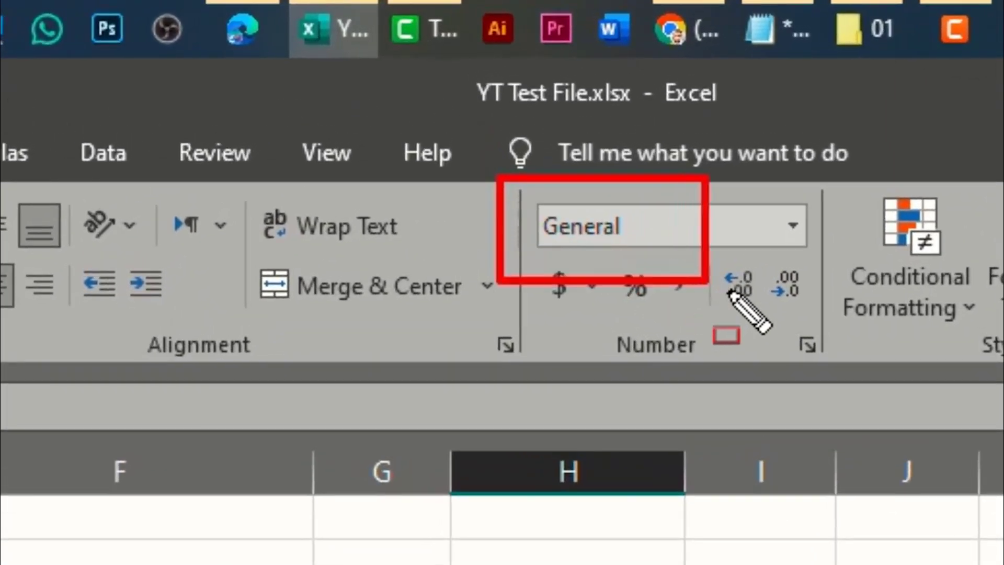
drag(730, 291, 826, 365)
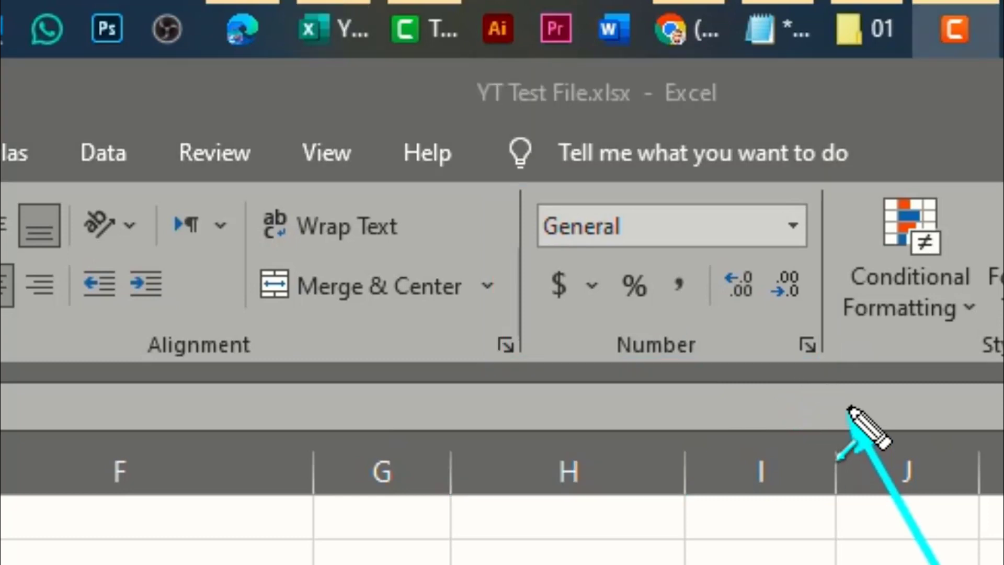
drag(848, 407, 822, 359)
drag(822, 360, 822, 361)
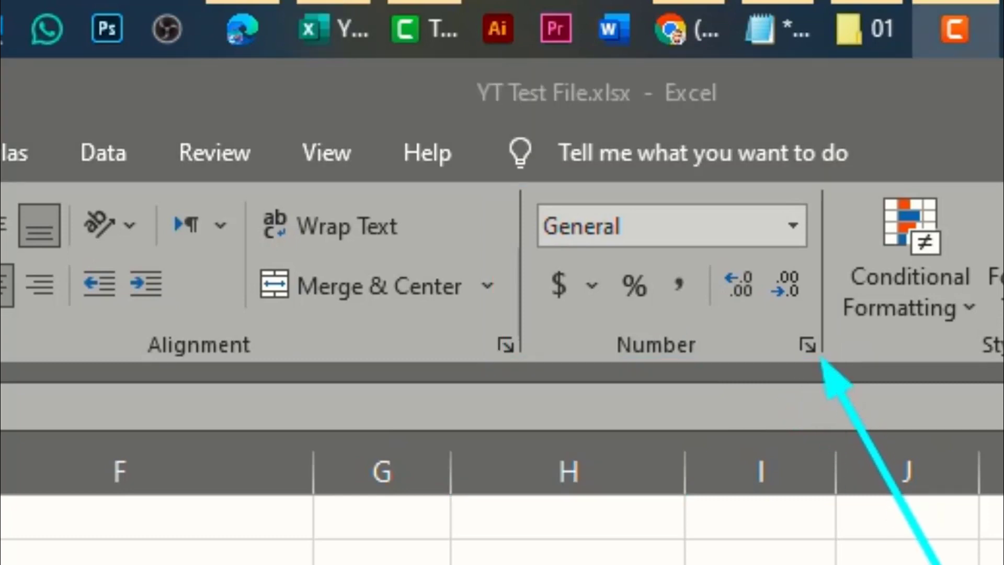
key(Escape)
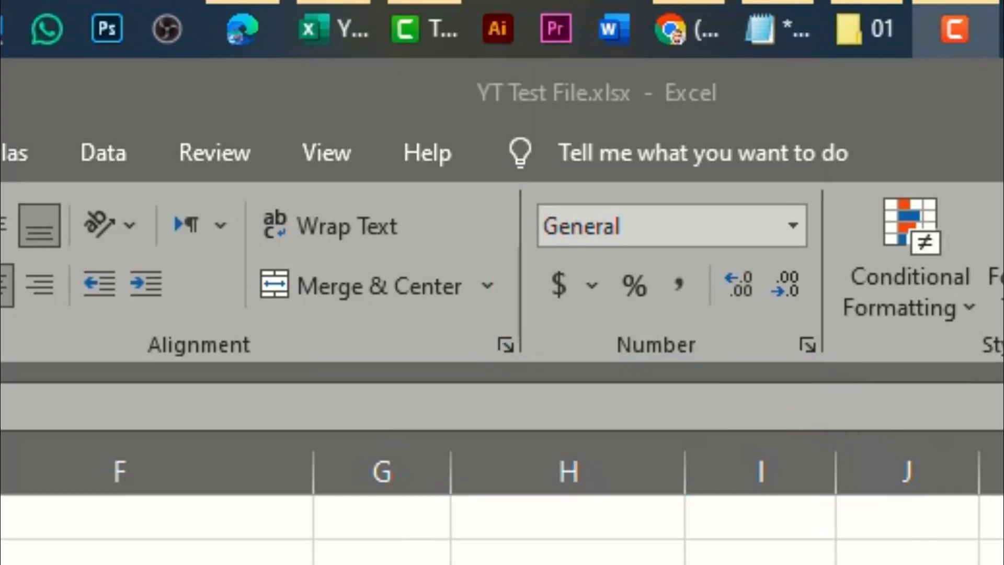
In Format Cells, choose the Custom category and erase the General type code
click(808, 345)
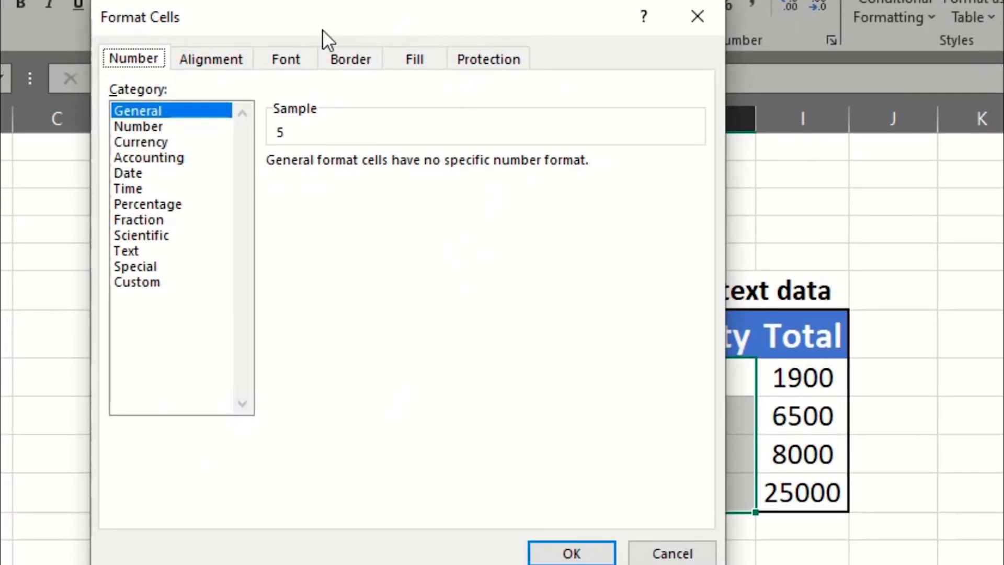
drag(329, 29, 658, 35)
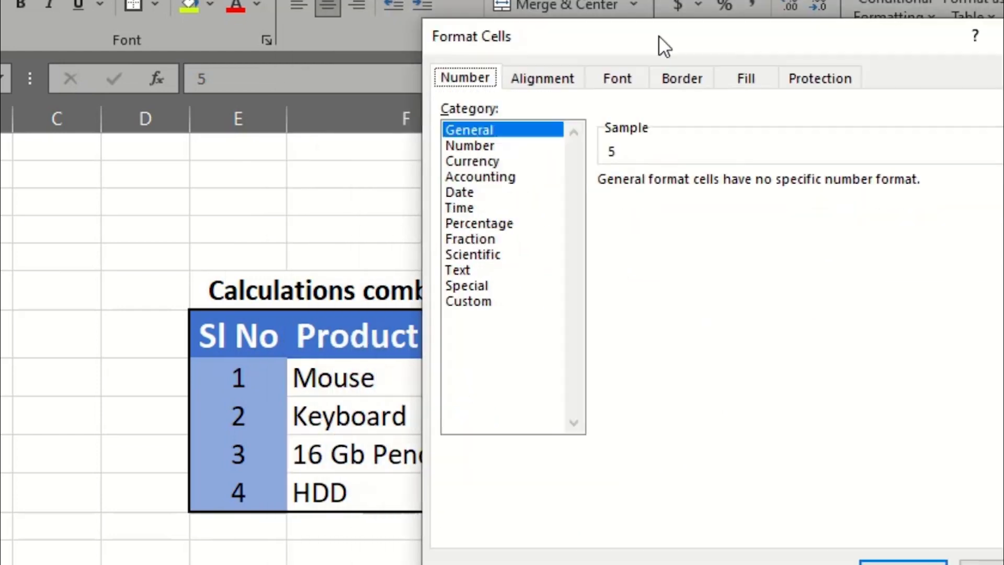
drag(658, 36, 581, 50)
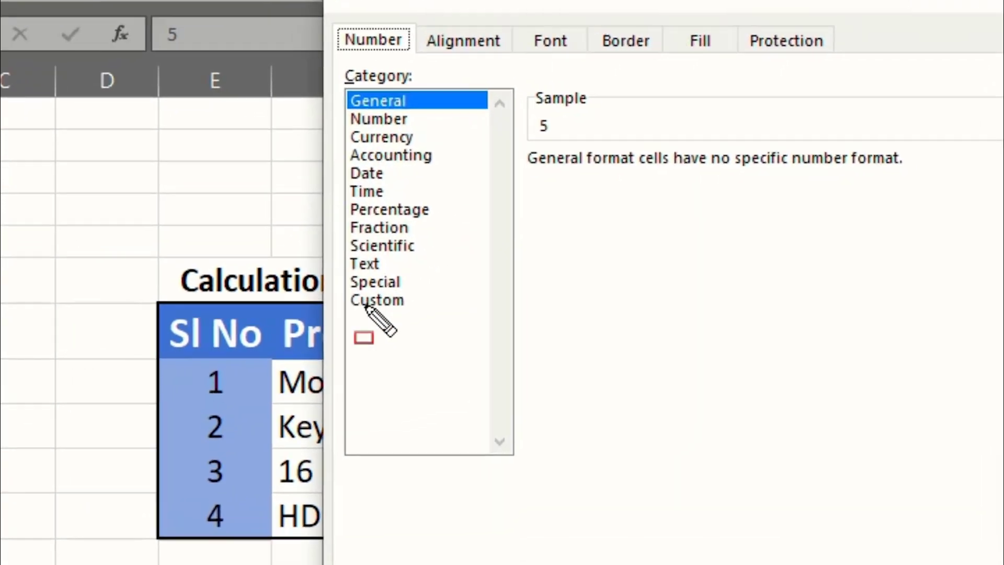
drag(331, 278, 445, 336)
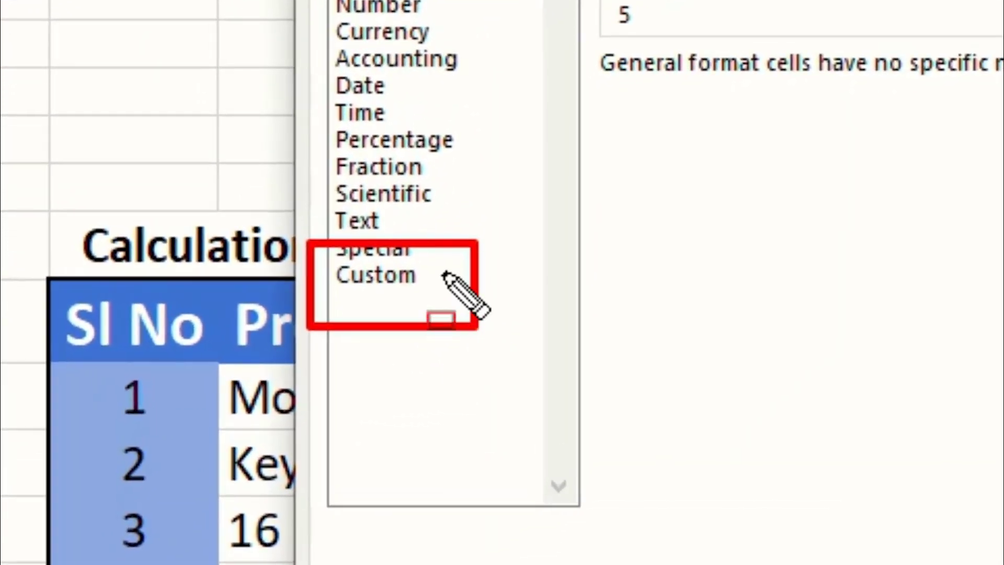
click(383, 279)
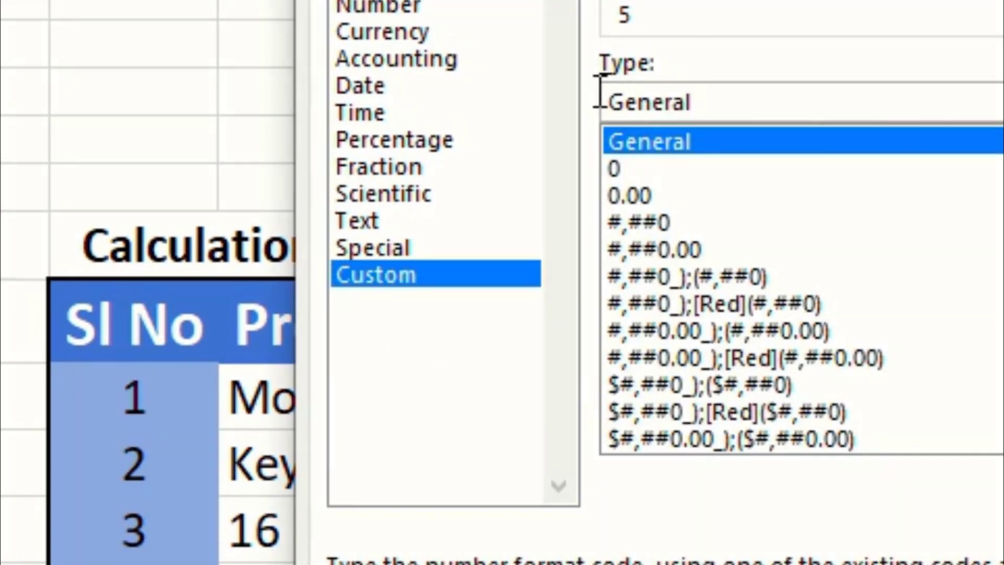
drag(574, 77, 681, 126)
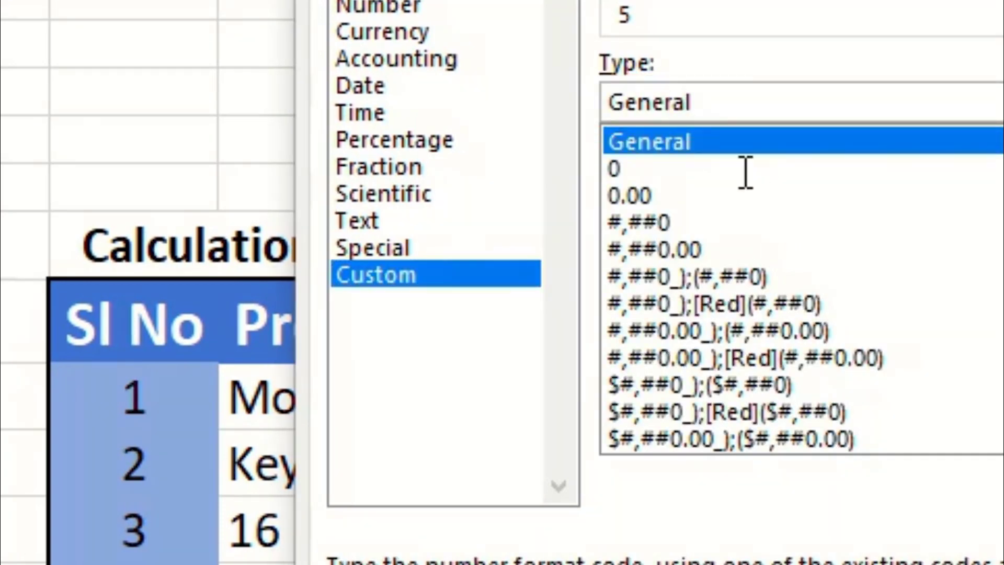
drag(759, 99, 597, 99)
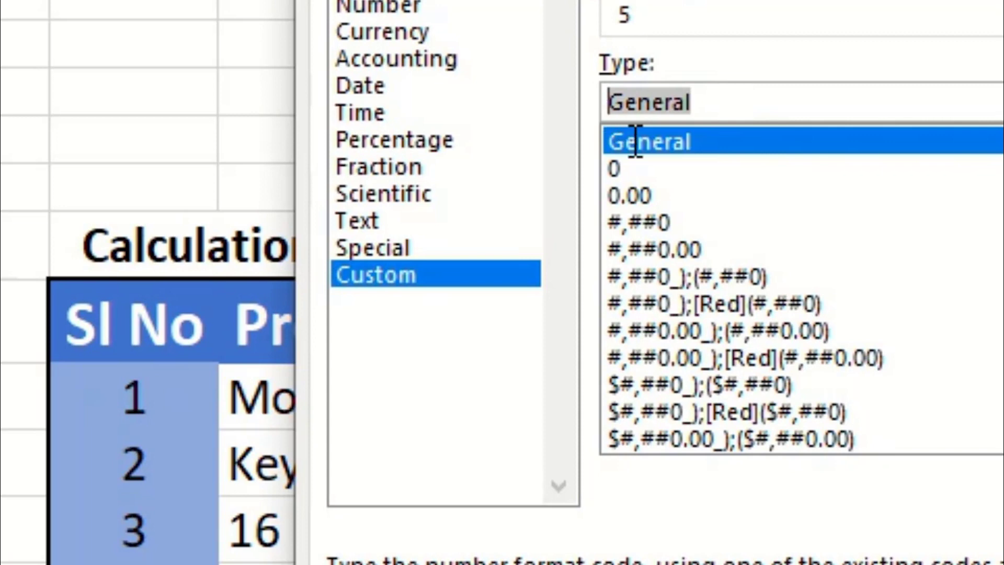
key(BackSpace)
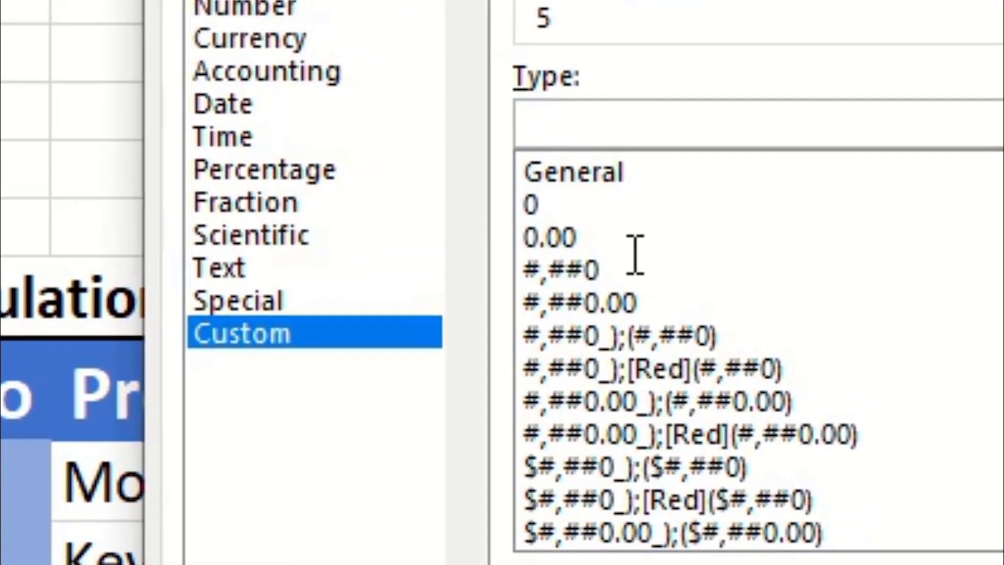
Enter the custom format code #"Pcs." so the sample previews 5Pcs
text(#)
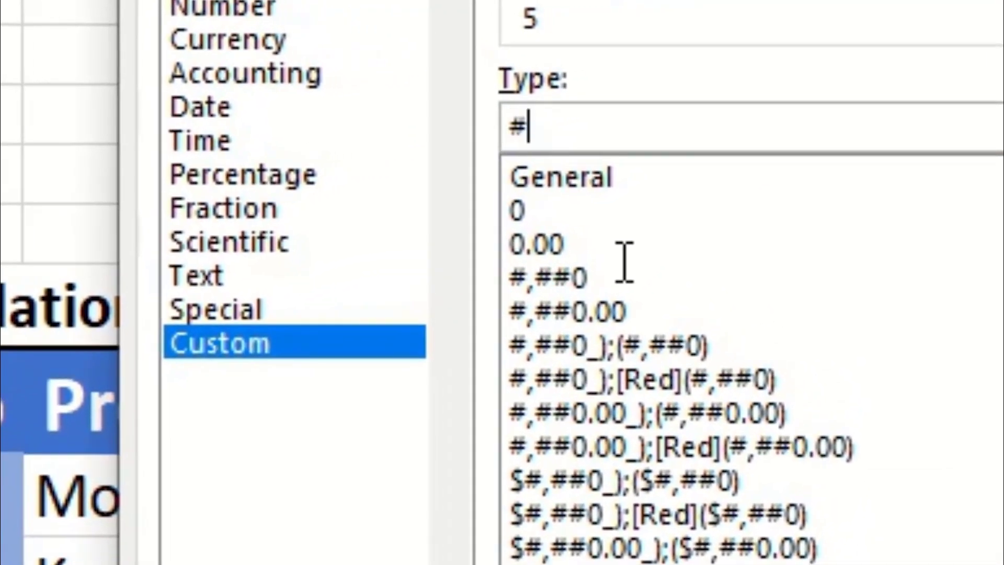
text("")
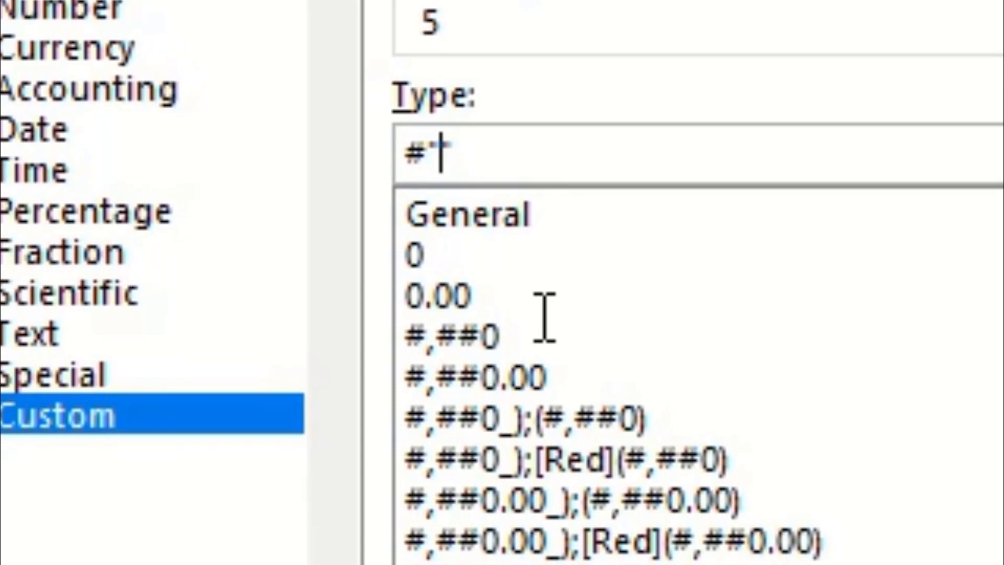
text(Pcs)
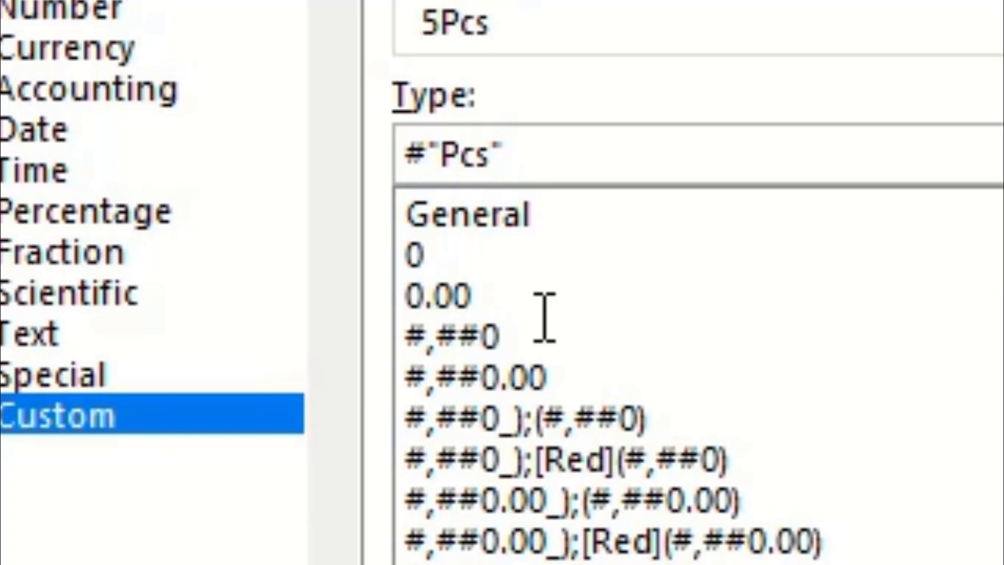
text(.)
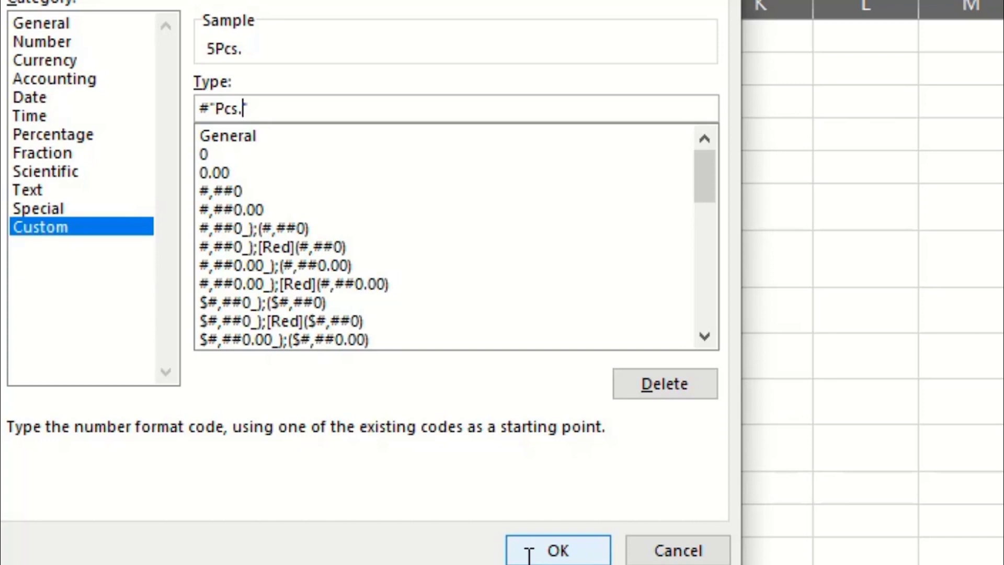
Apply the Pcs. format, change the Mouse quantity to 8 (Total 3040), and select the Totals
click(547, 548)
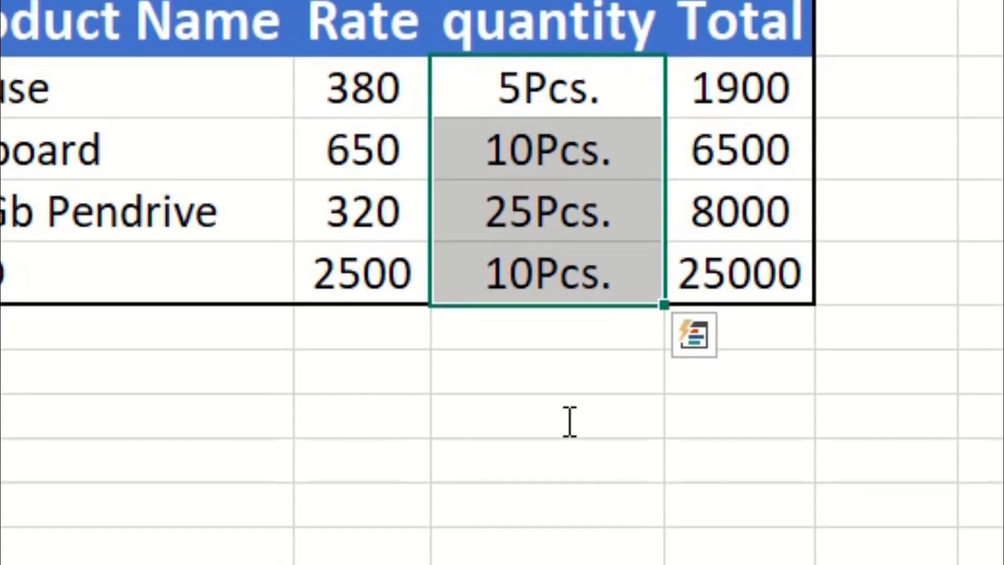
click(605, 414)
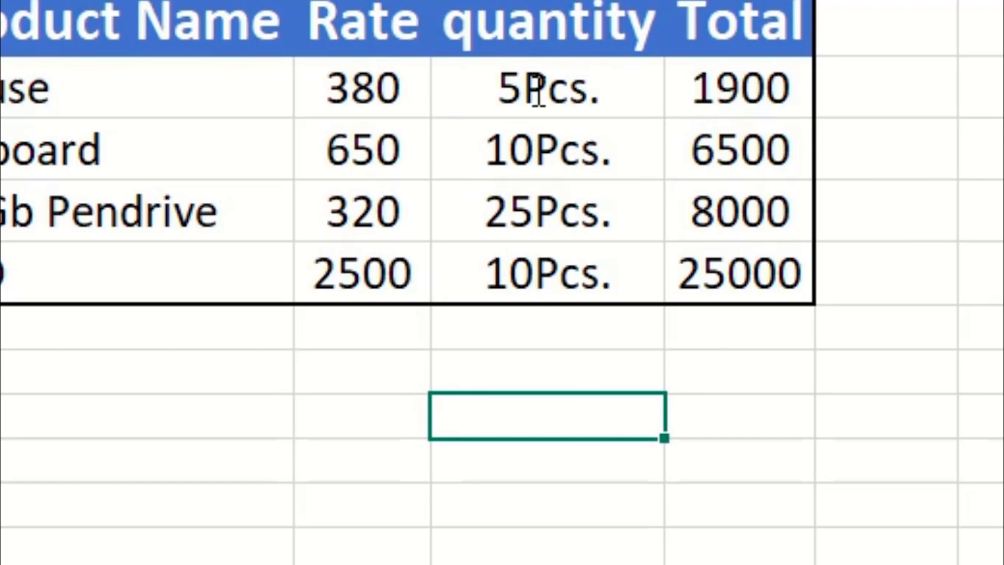
click(523, 102)
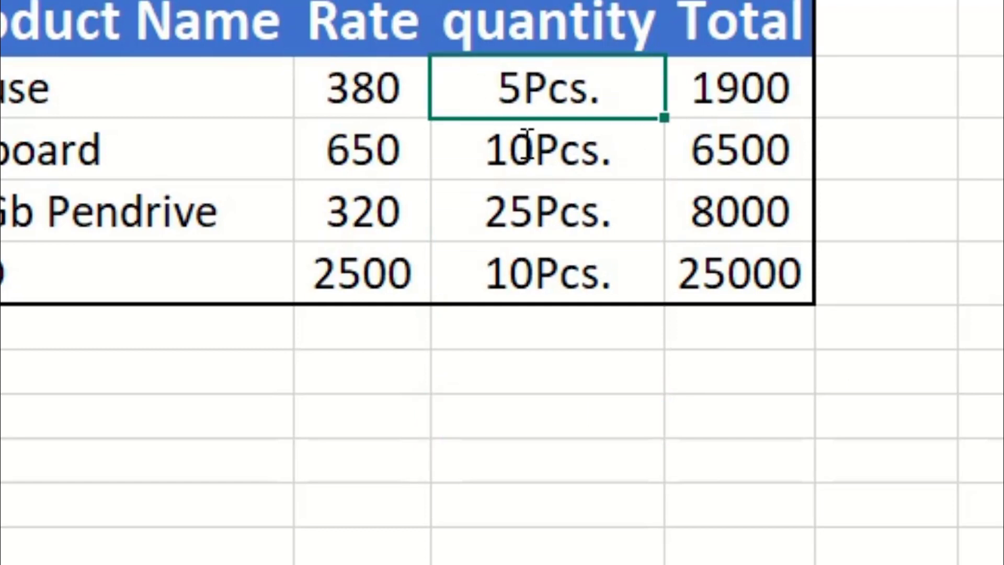
double_click(484, 105)
key(BackSpace)
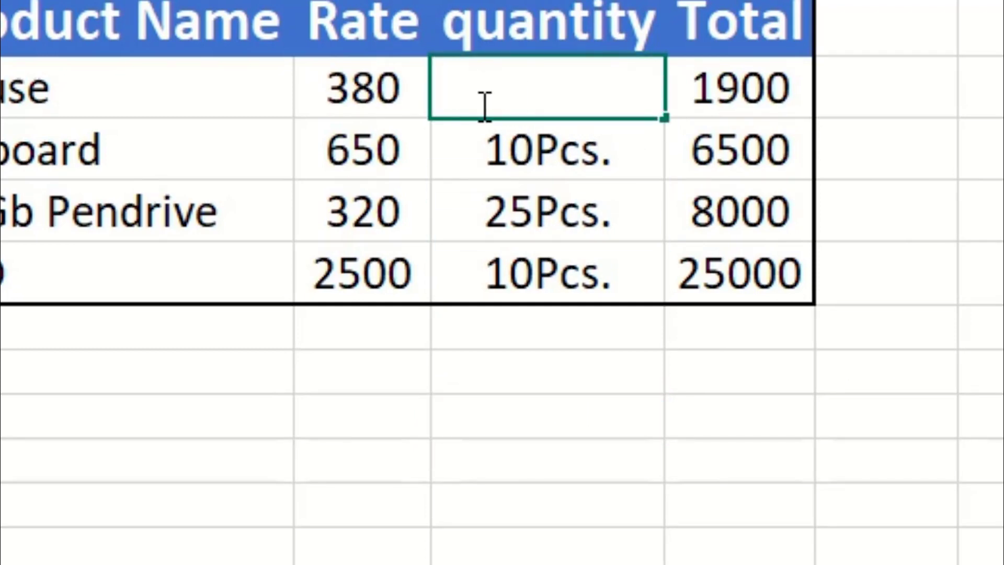
text(8)
click(979, 272)
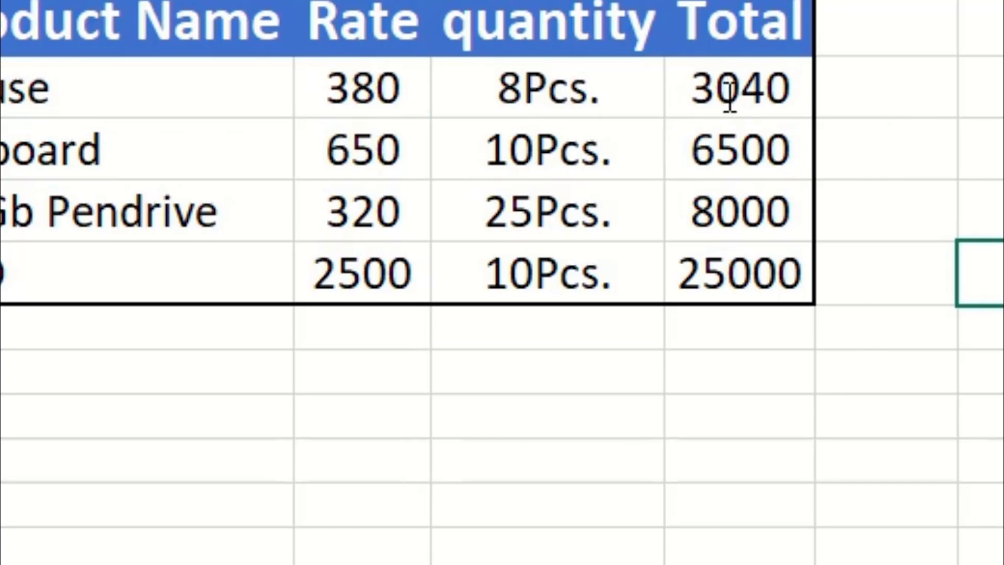
drag(753, 89, 745, 269)
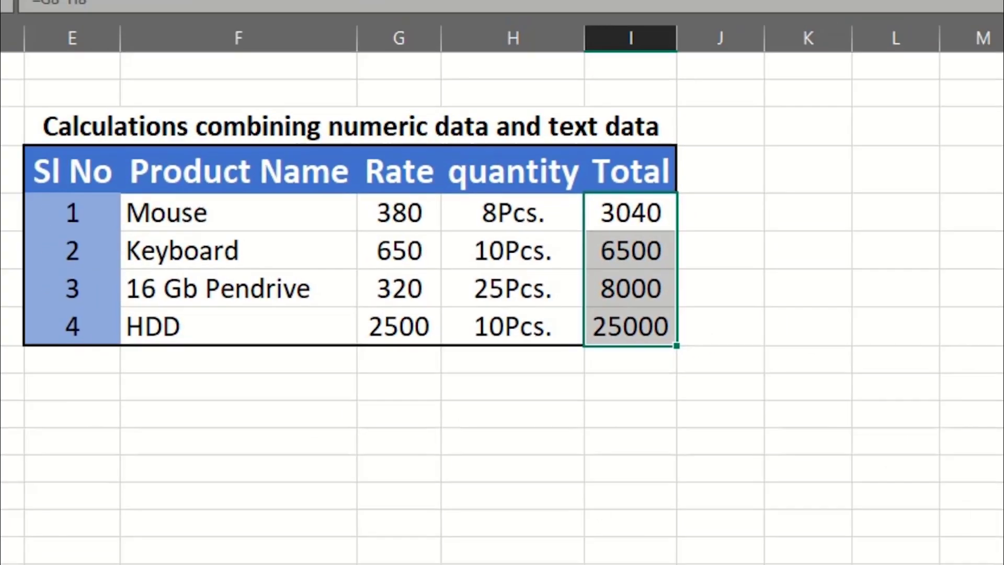
Format the Totals as Accounting with the Bangla (Bangladesh) ৳ symbol, showing 3,040.00৳ to 25,000.00৳
click(500, 108)
click(501, 108)
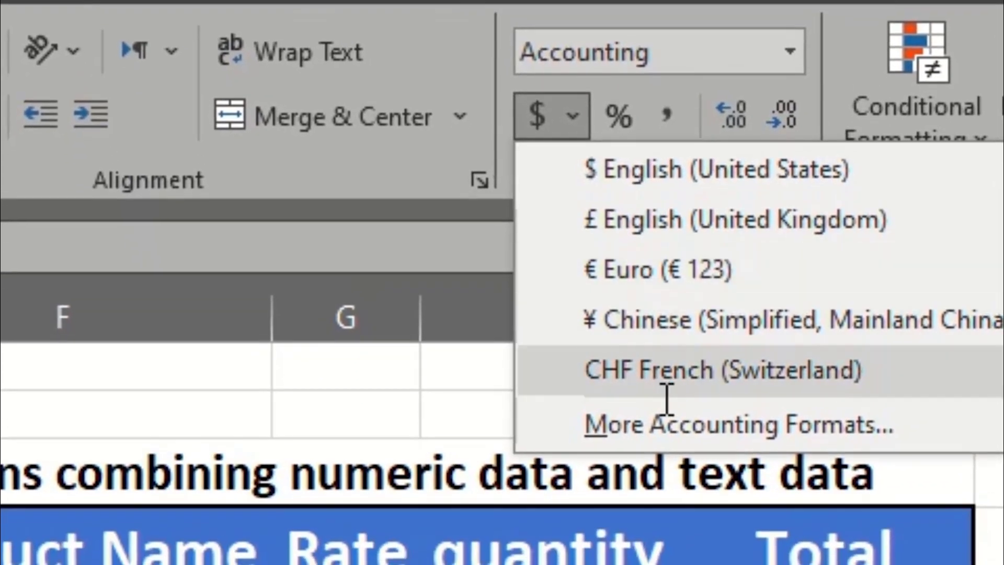
click(733, 476)
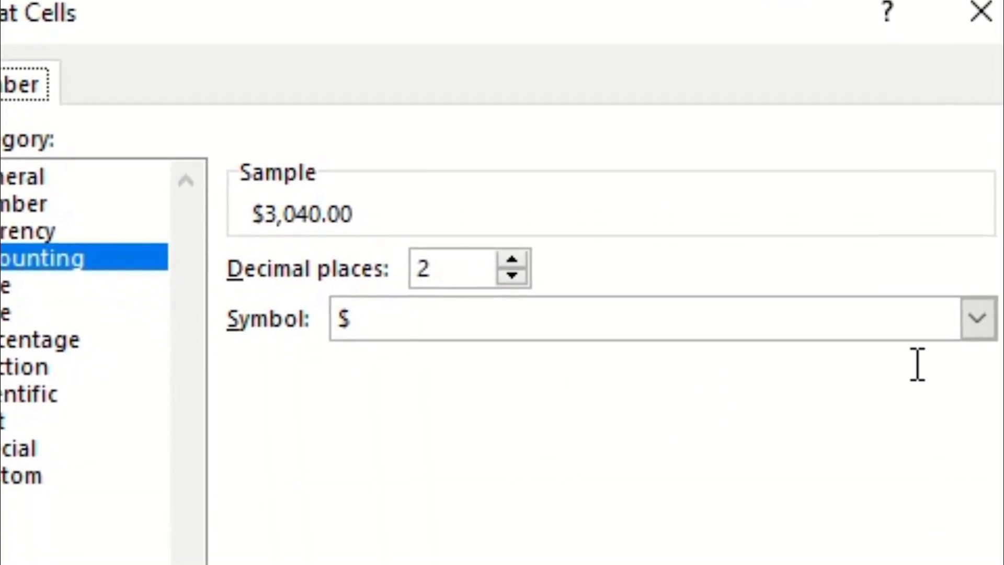
click(918, 299)
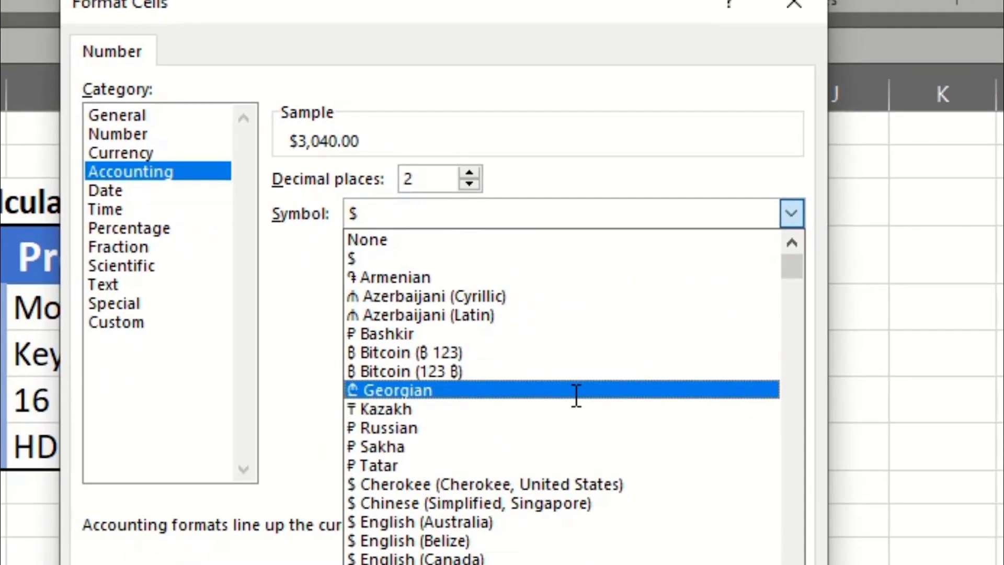
scroll(569, 359, down, 2)
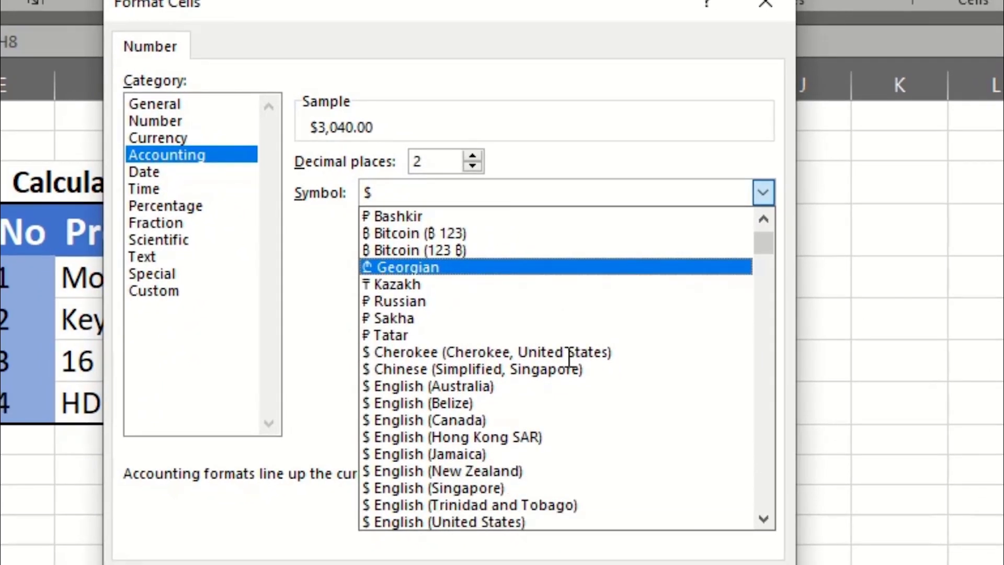
scroll(564, 359, down, 3)
scroll(562, 358, down, 1)
scroll(563, 361, down, 2)
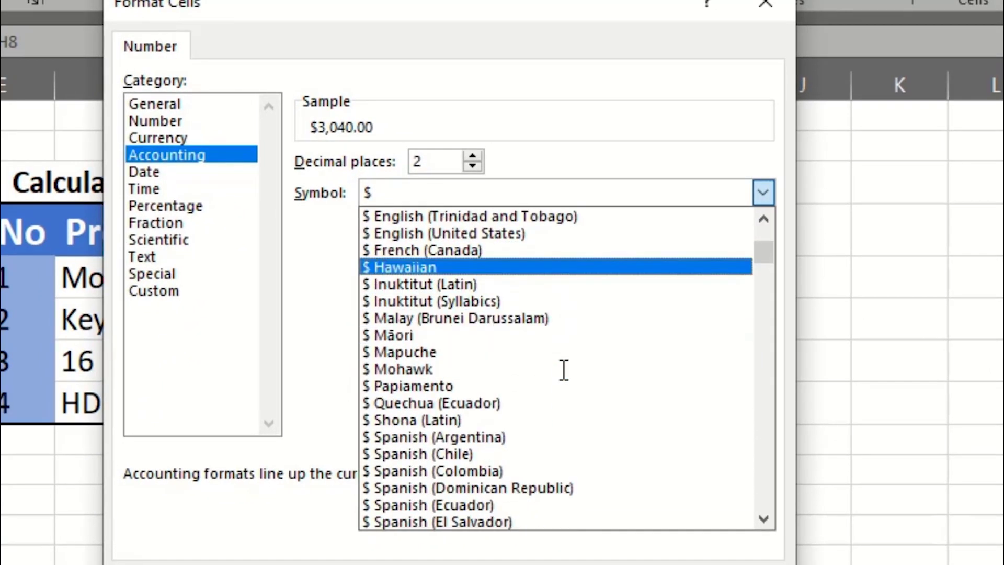
scroll(563, 366, down, 1)
scroll(563, 372, down, 2)
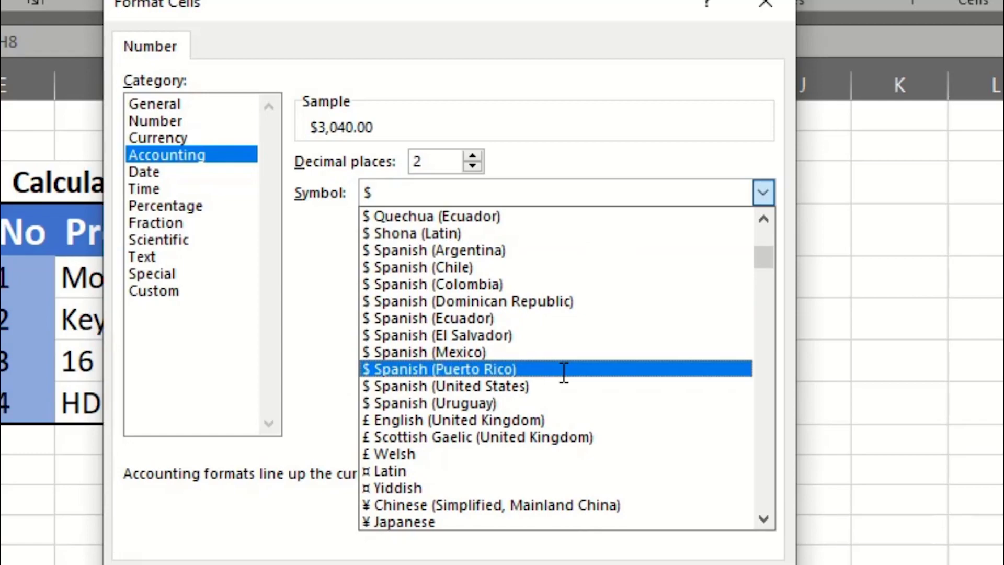
scroll(563, 372, down, 2)
scroll(563, 372, down, 10)
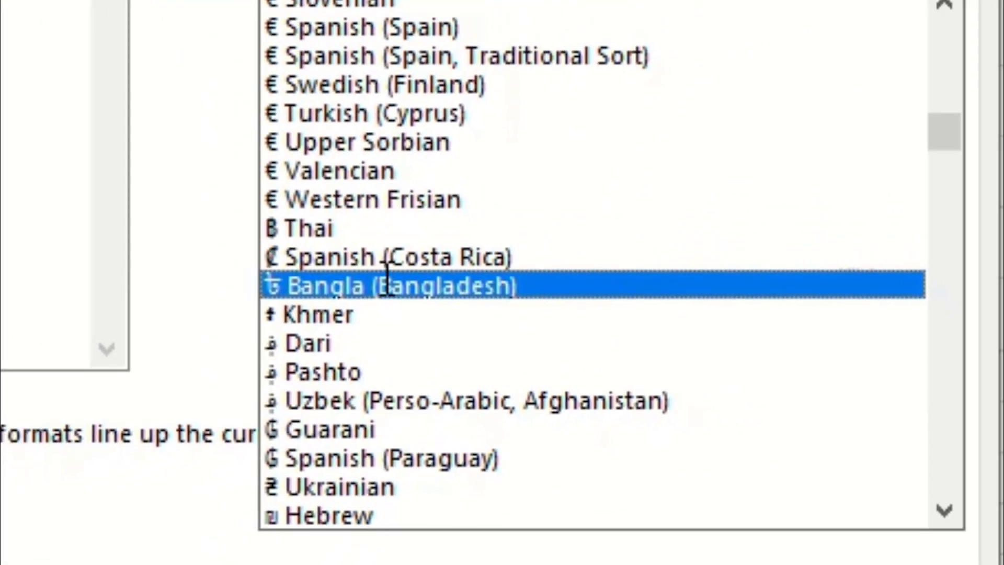
click(387, 285)
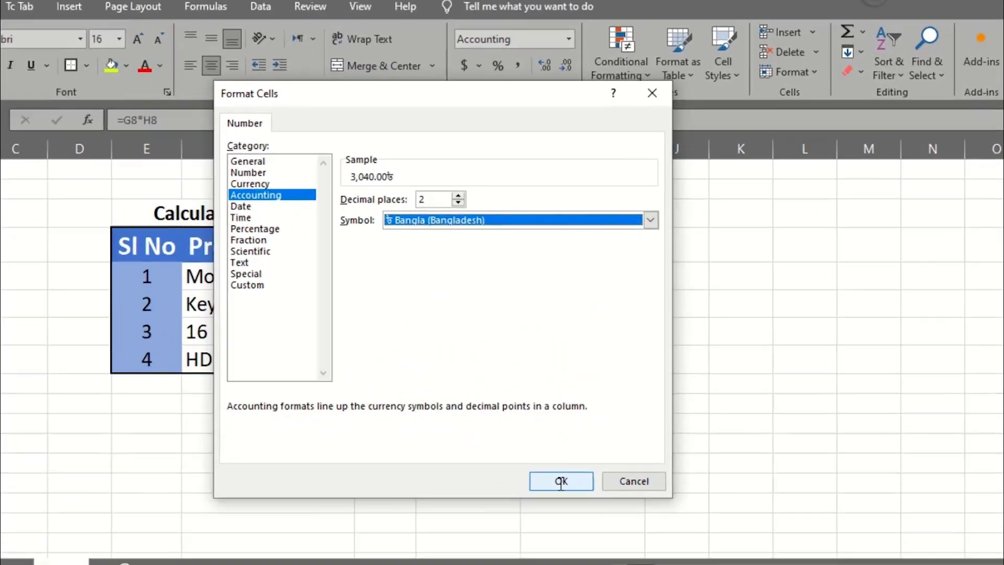
click(573, 474)
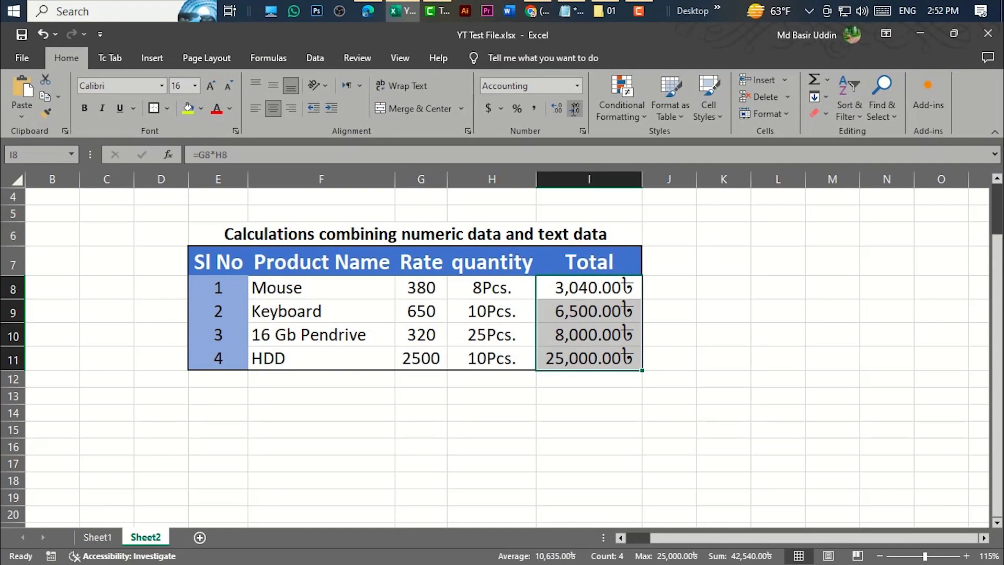
Reduce the Totals to zero decimal places so they show 3,040৳ through 25,000৳
click(574, 109)
click(574, 108)
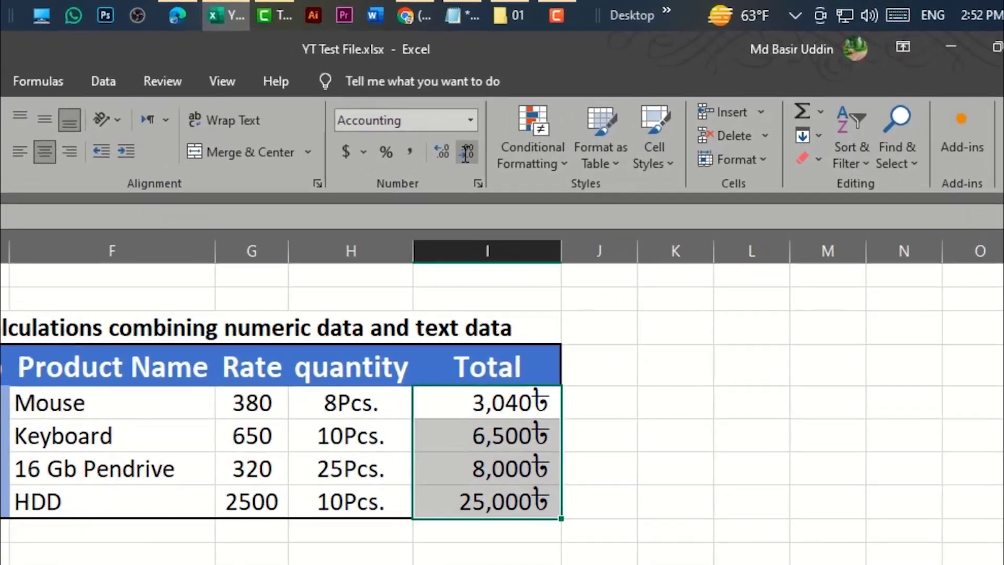
click(596, 471)
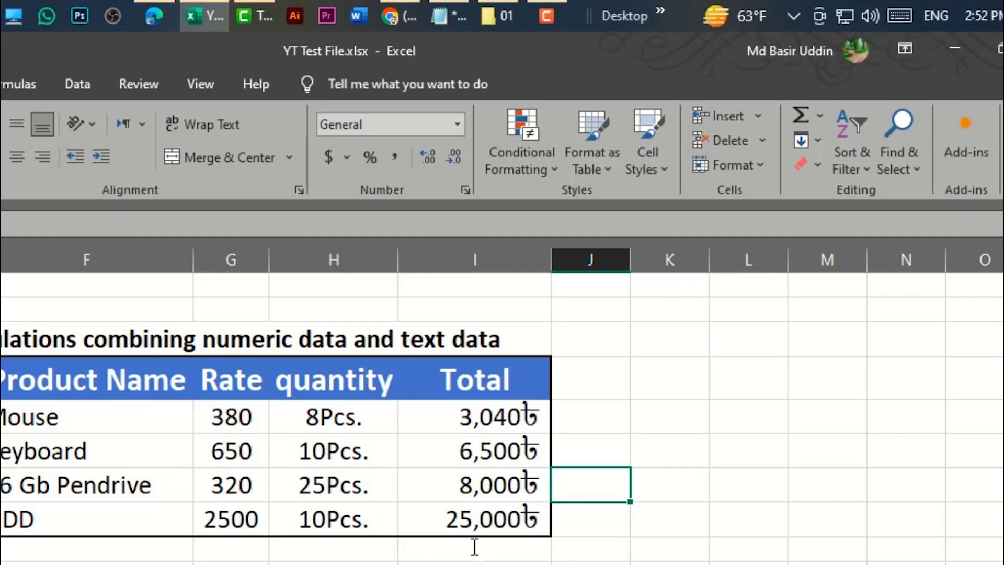
click(614, 546)
key(Left)
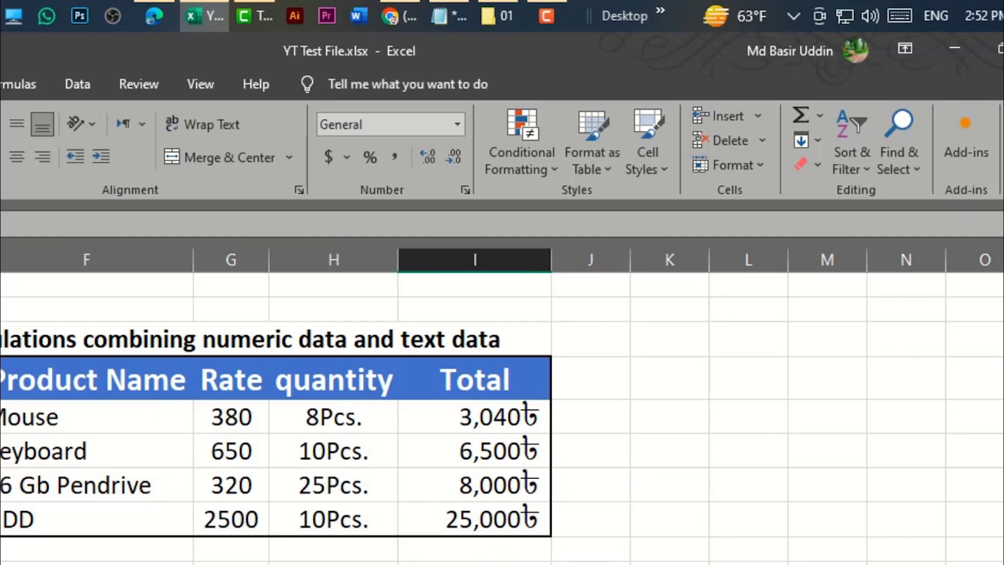